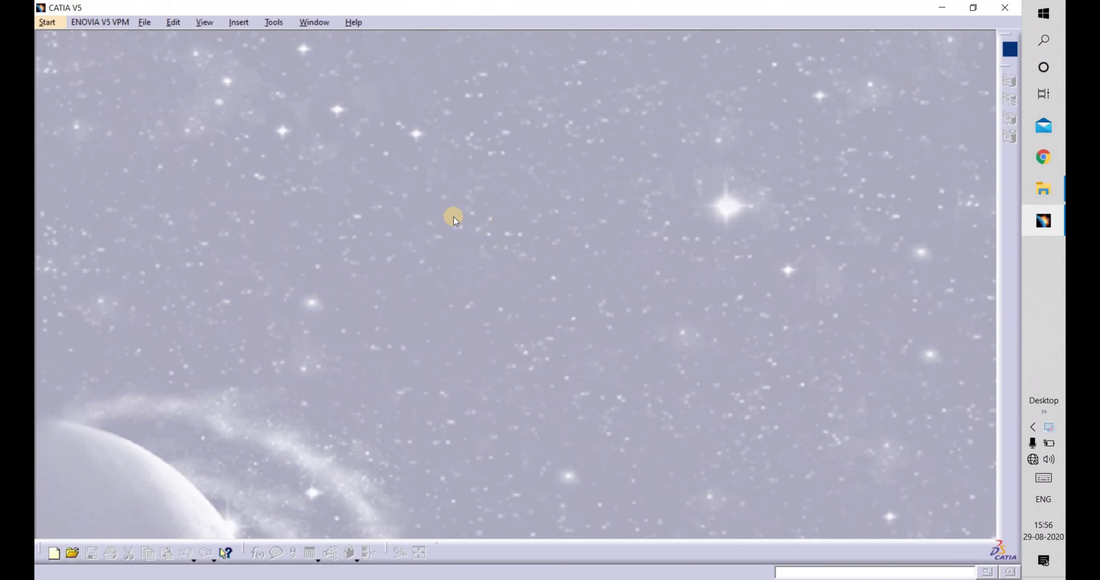
Step: Create a new part named 'tutorial no 6' in the Sketcher workbench
click(42, 24)
mouse_move(86, 54)
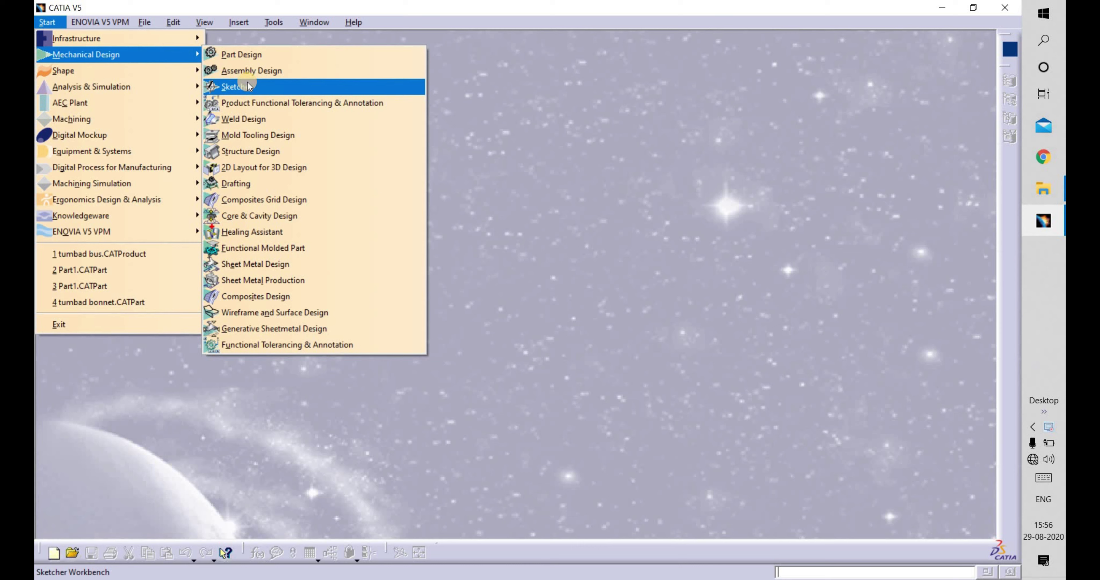
click(248, 86)
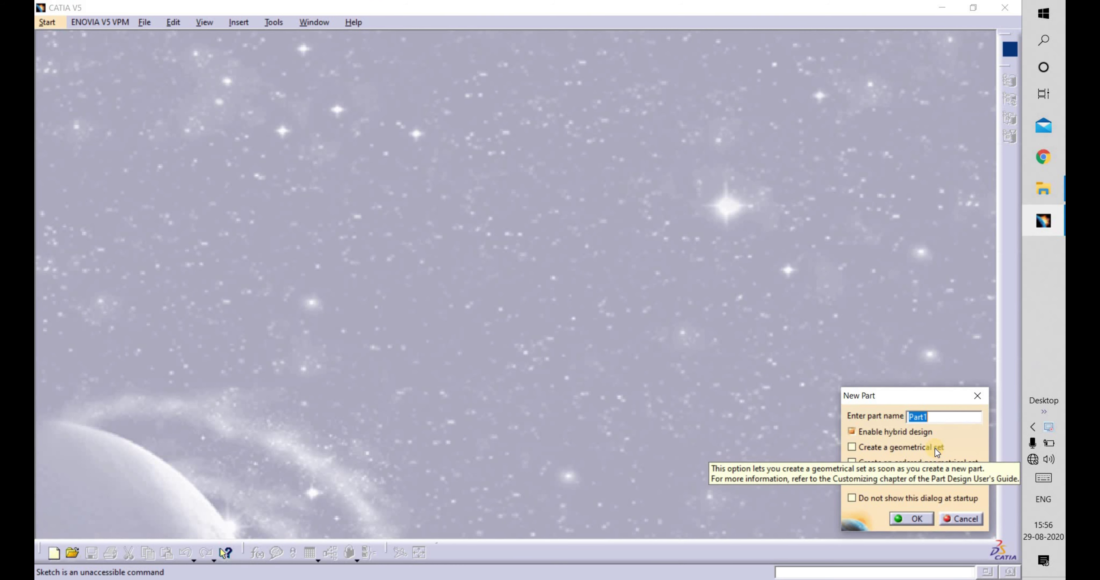
text(tutori)
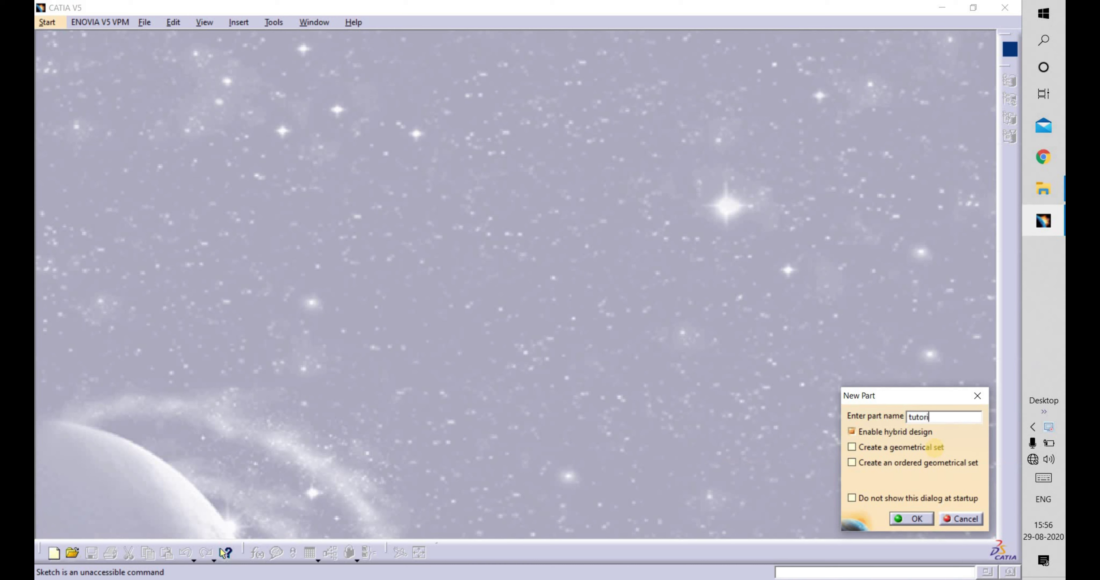
text(mn)
text(6)
key(Return)
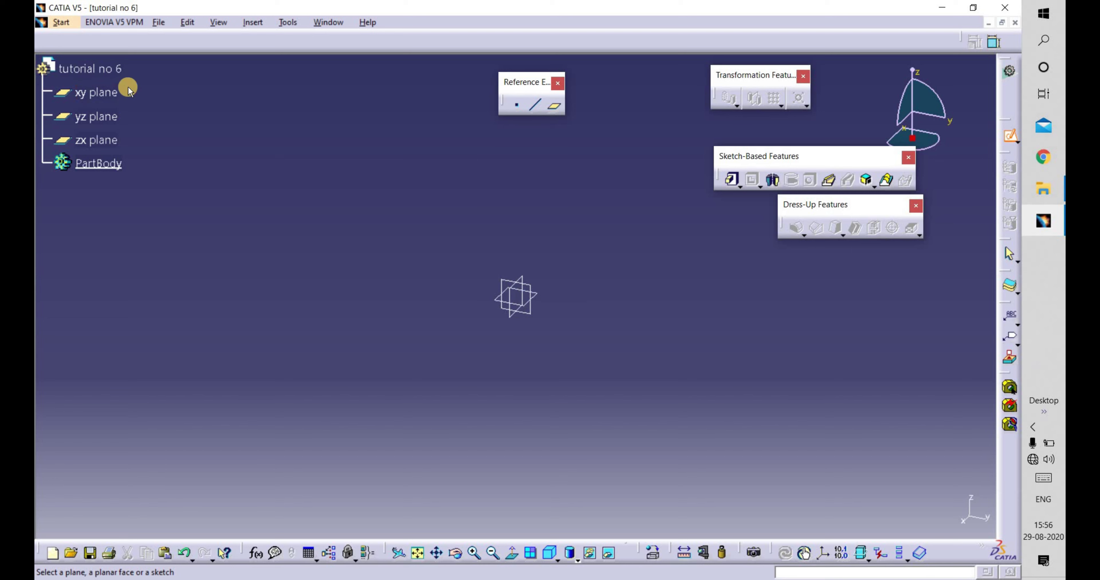
Step: Open a new sketch on the part's xy plane
click(98, 92)
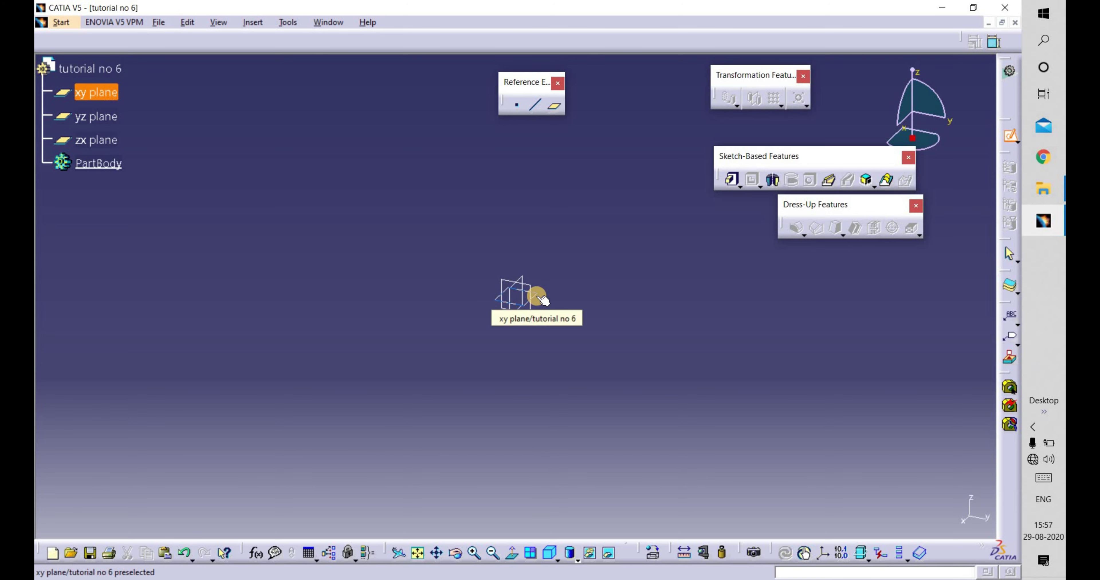
click(538, 299)
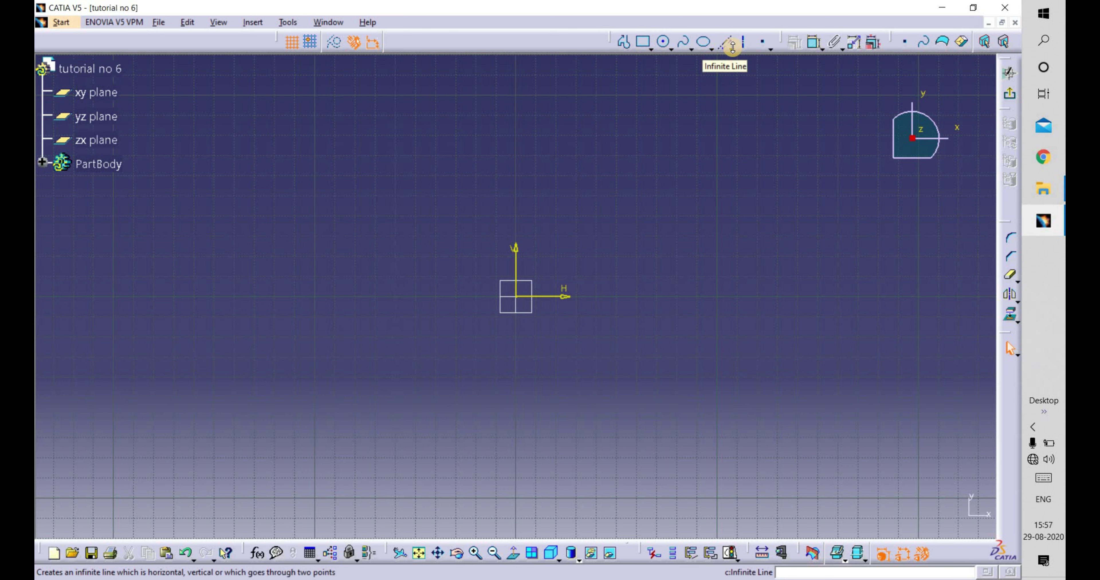
Step: Pull the Line flyout tools out and dock them as a Line toolbar at the top
click(733, 48)
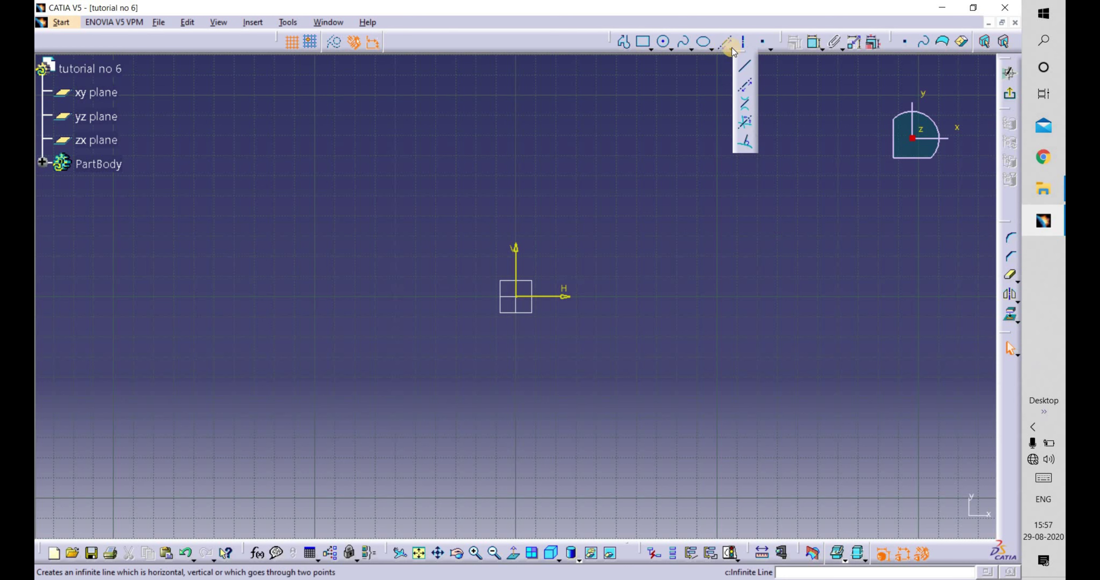
mouse_move(611, 42)
mouse_down()
mouse_move(520, 124)
mouse_move(439, 43)
mouse_up()
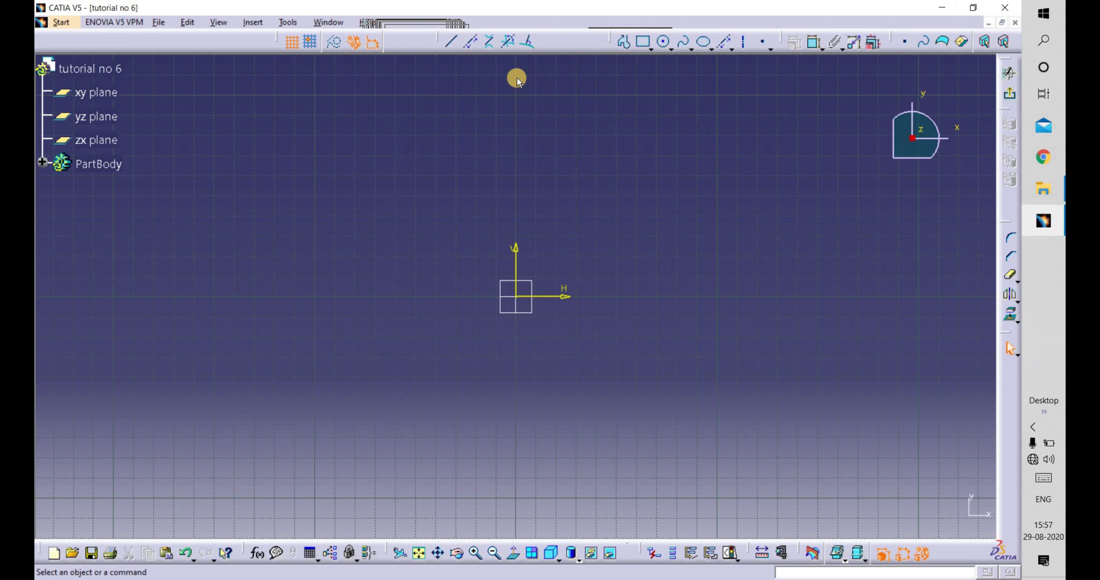
mouse_move(544, 98)
mouse_down()
mouse_move(462, 33)
mouse_move(437, 50)
mouse_up()
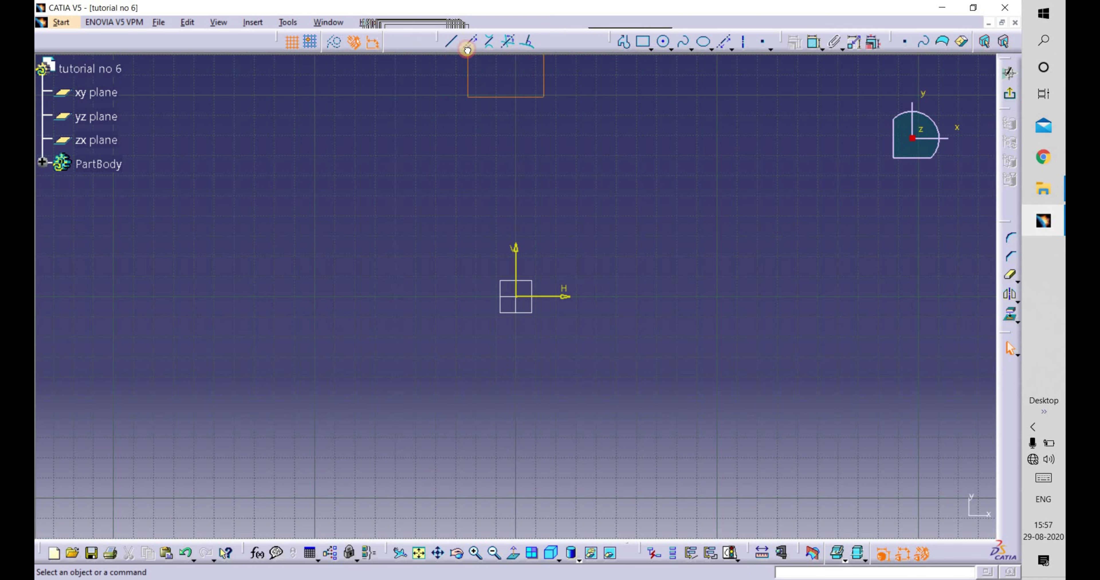
drag(436, 50, 451, 51)
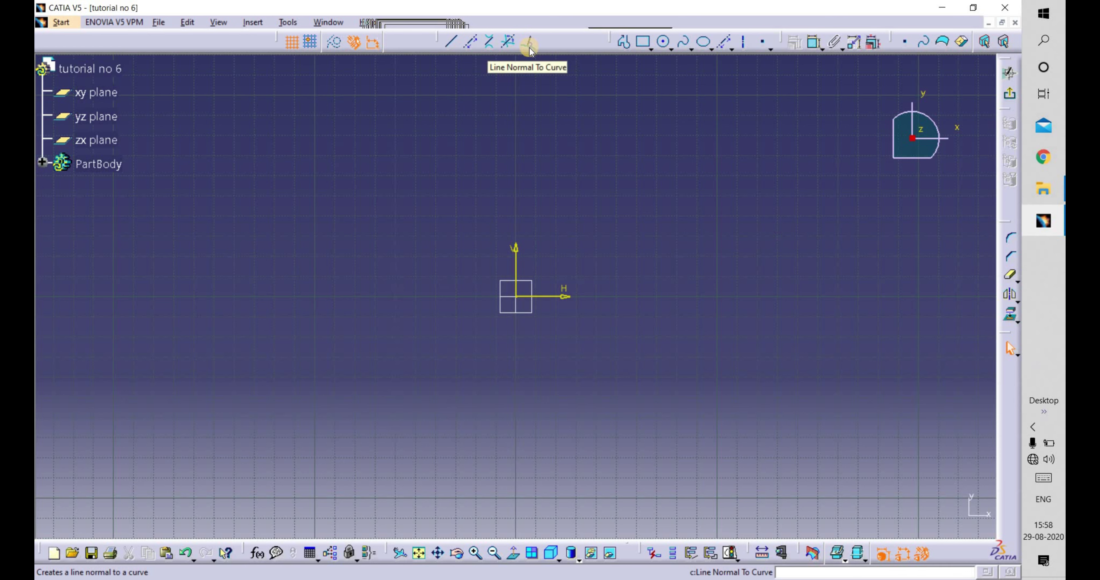
click(451, 44)
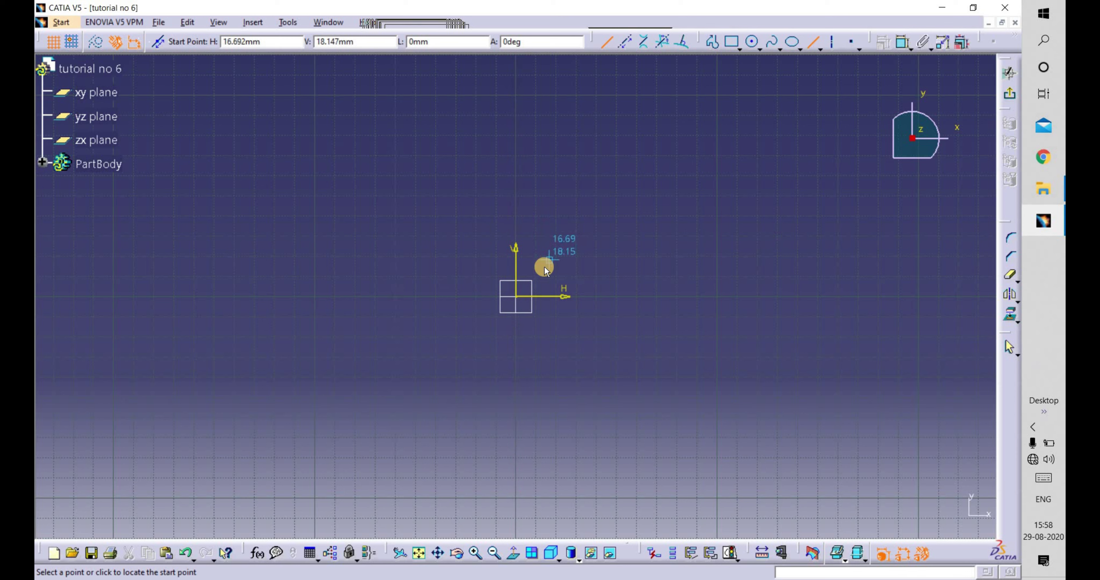
click(517, 297)
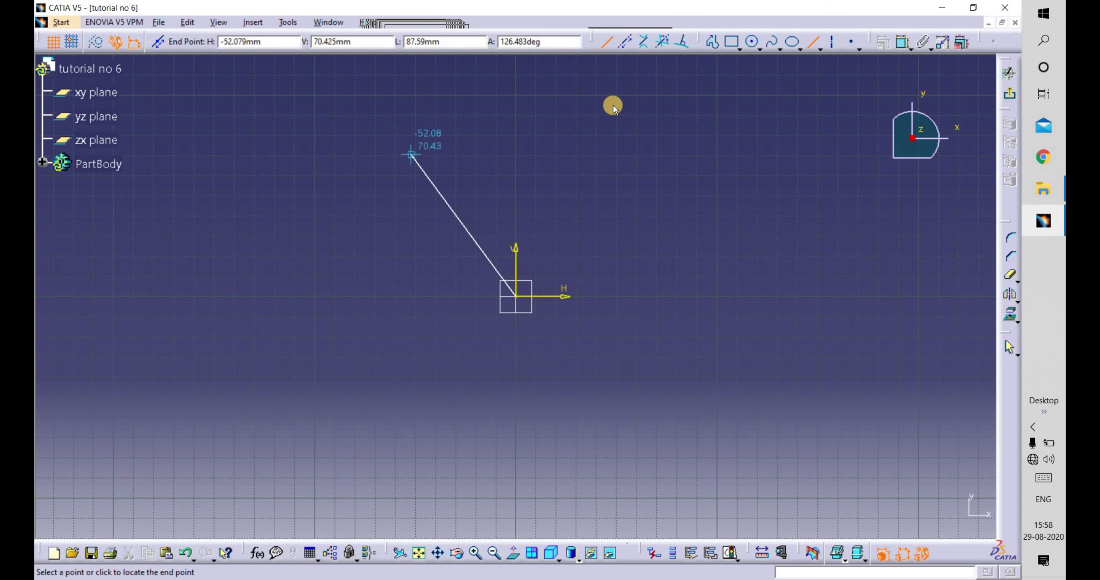
click(627, 95)
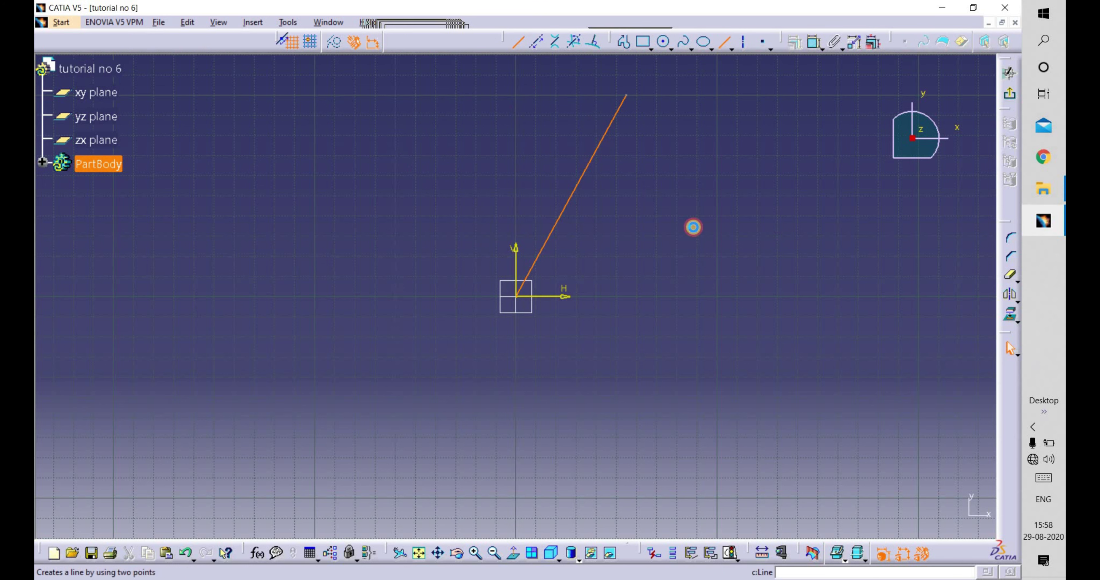
click(695, 229)
click(696, 116)
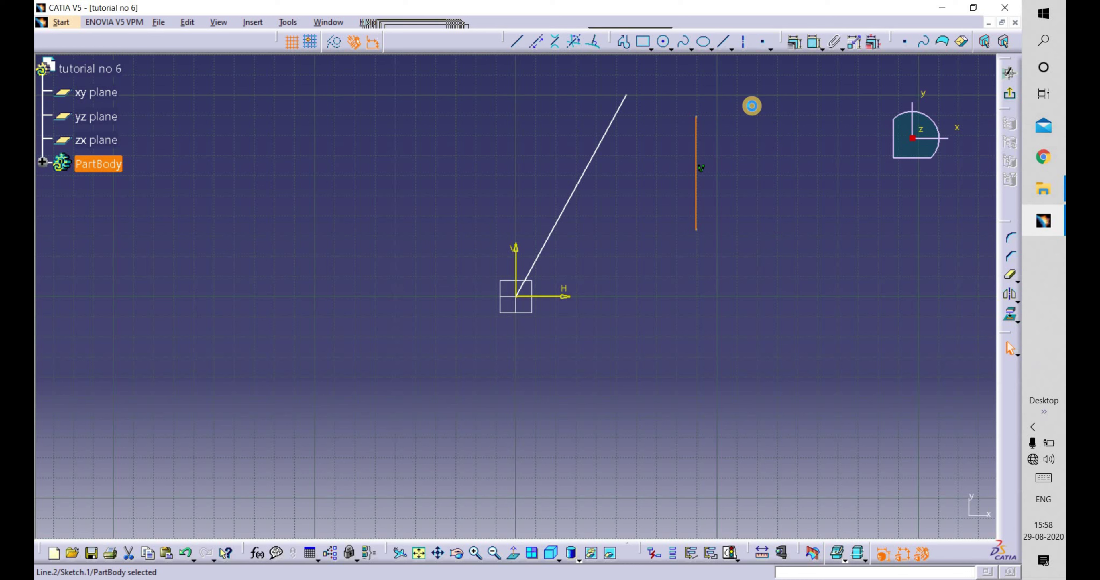
click(751, 106)
drag(751, 76, 449, 342)
key(Delete)
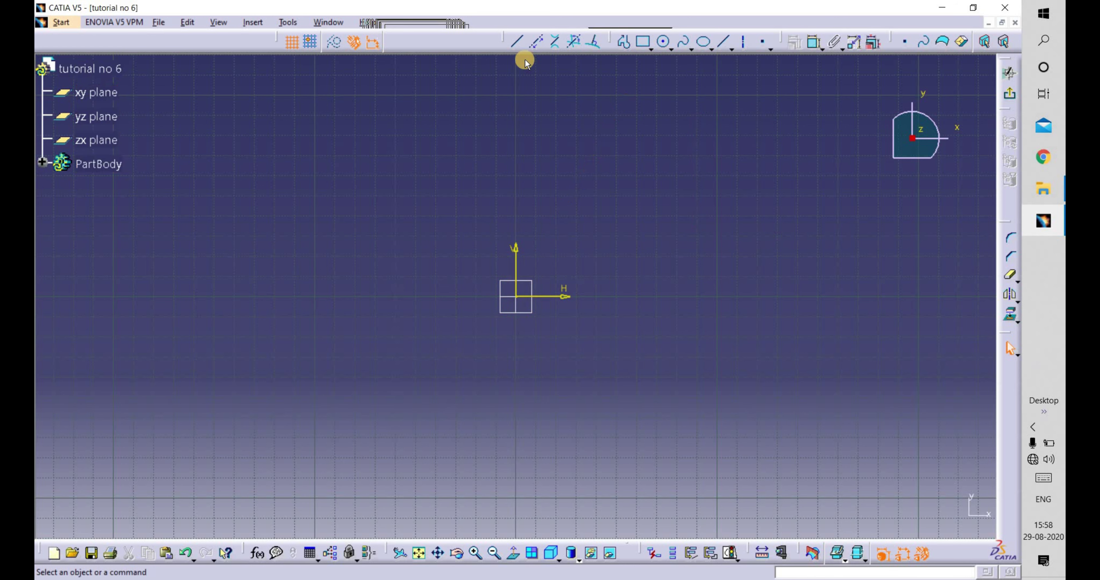
Step: Start a two-point line with 50 mm as the start point's H coordinate
click(515, 46)
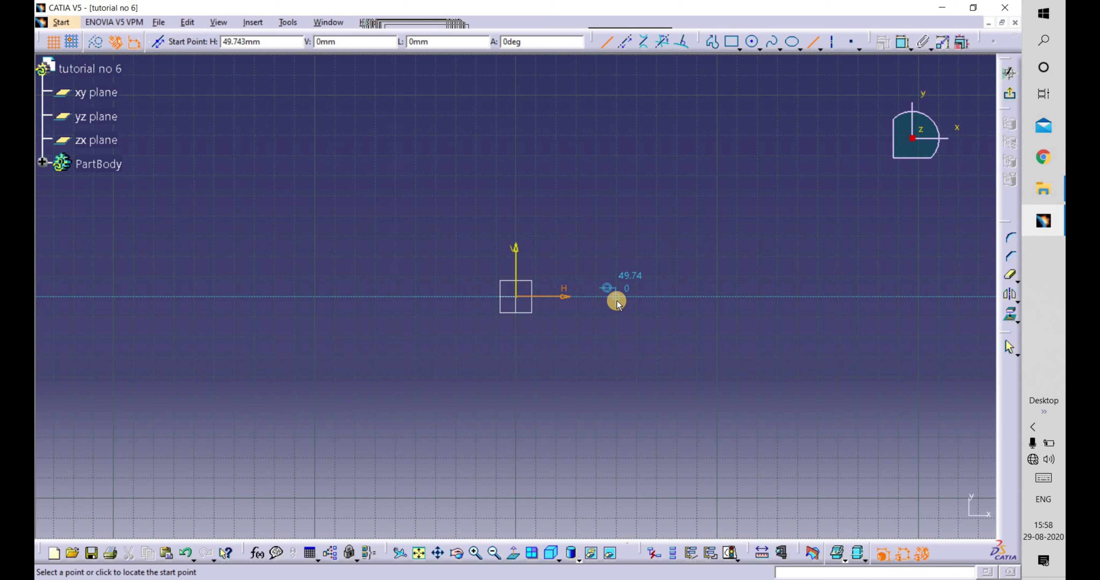
text(50)
key(Tab)
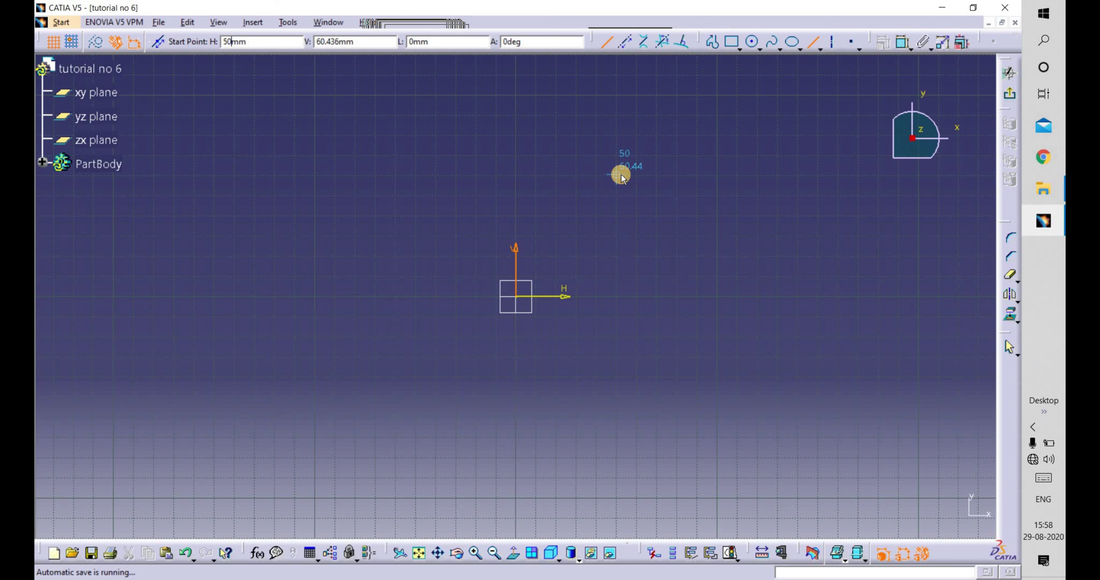
key(Tab)
Step: Finish the line from H 50, V 30 with length 80 mm at 30°
text(30)
key(Return)
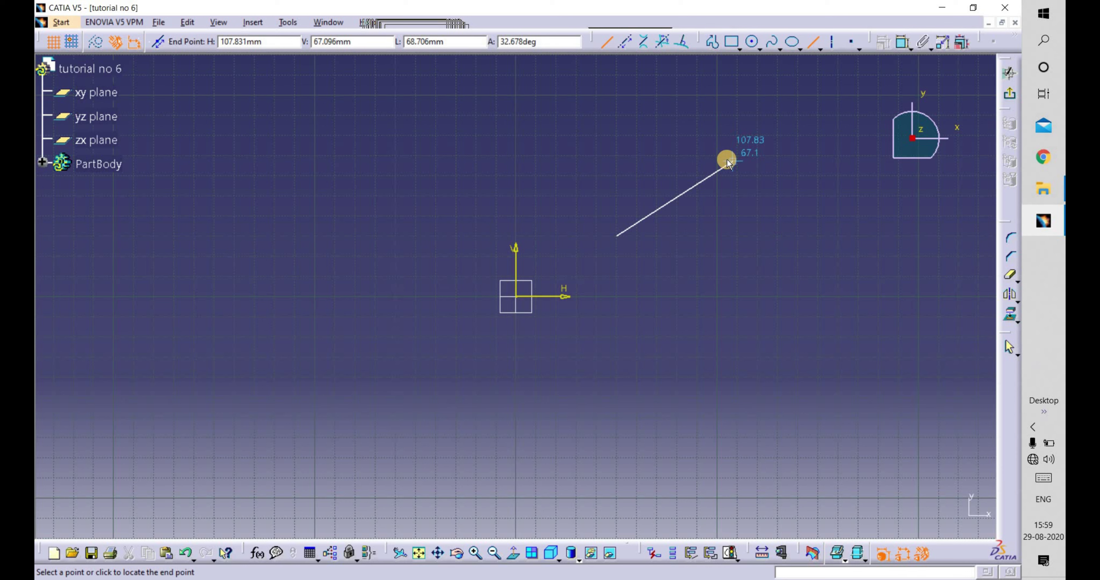
key(Tab)
key(Tab)
text(8)
key(Return)
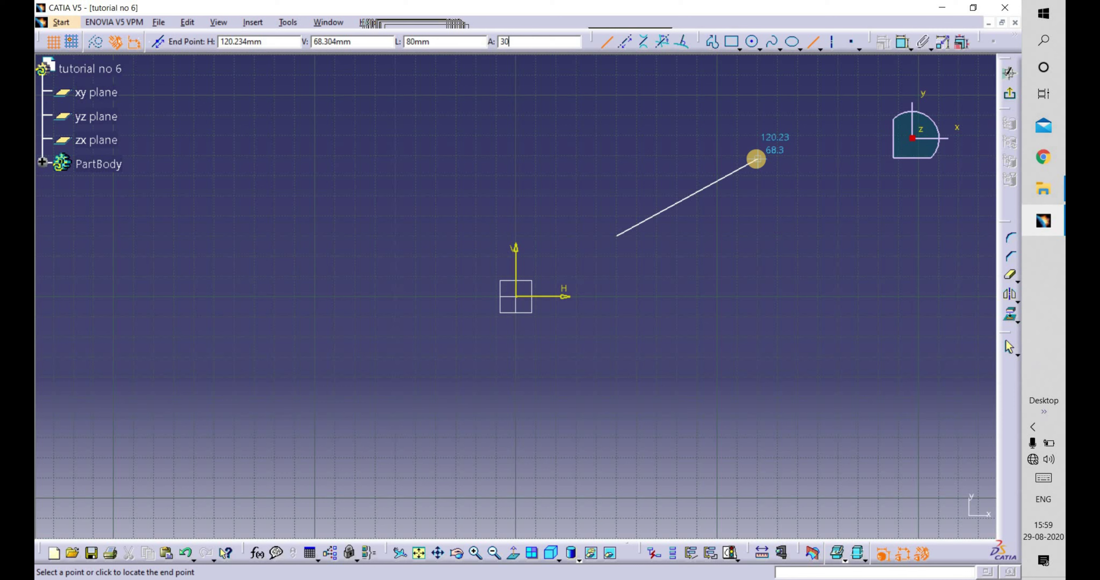
click(756, 159)
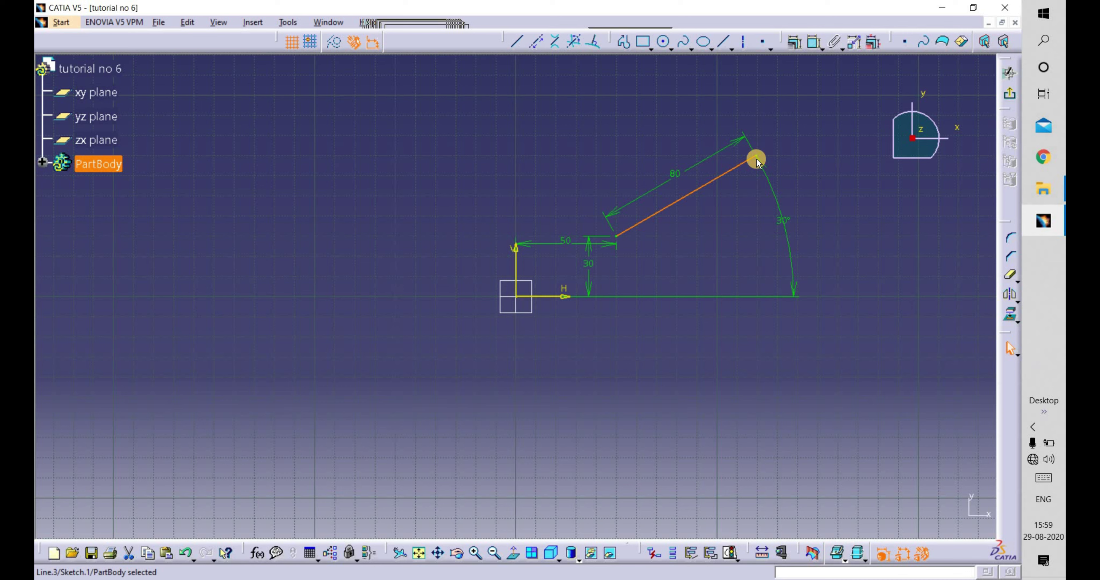
Step: Select the 80 mm line with its dimensions and delete them all
click(690, 250)
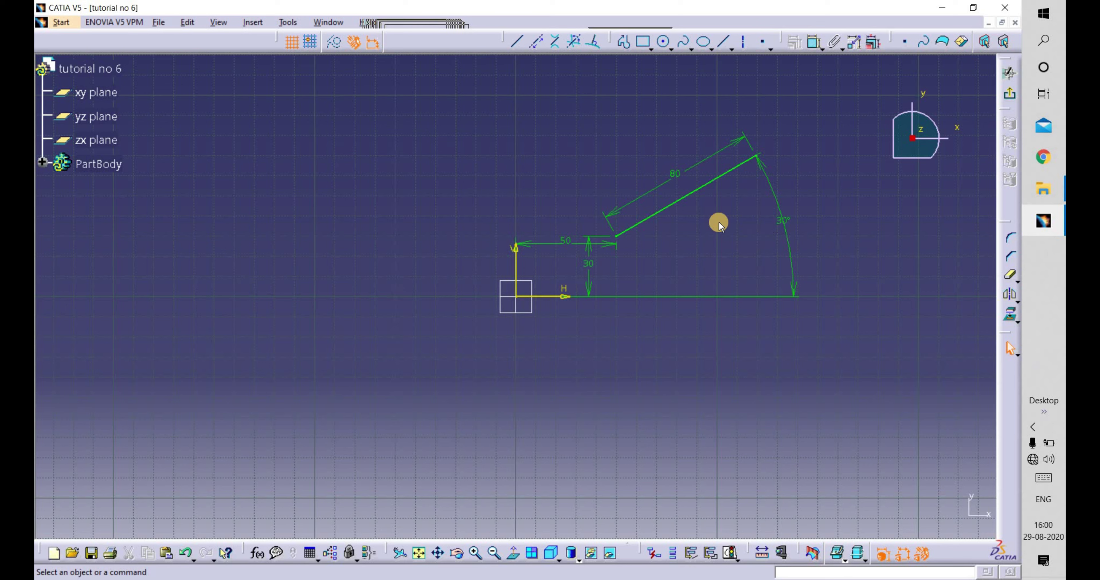
ctrl+middle_drag(665, 213, 739, 160)
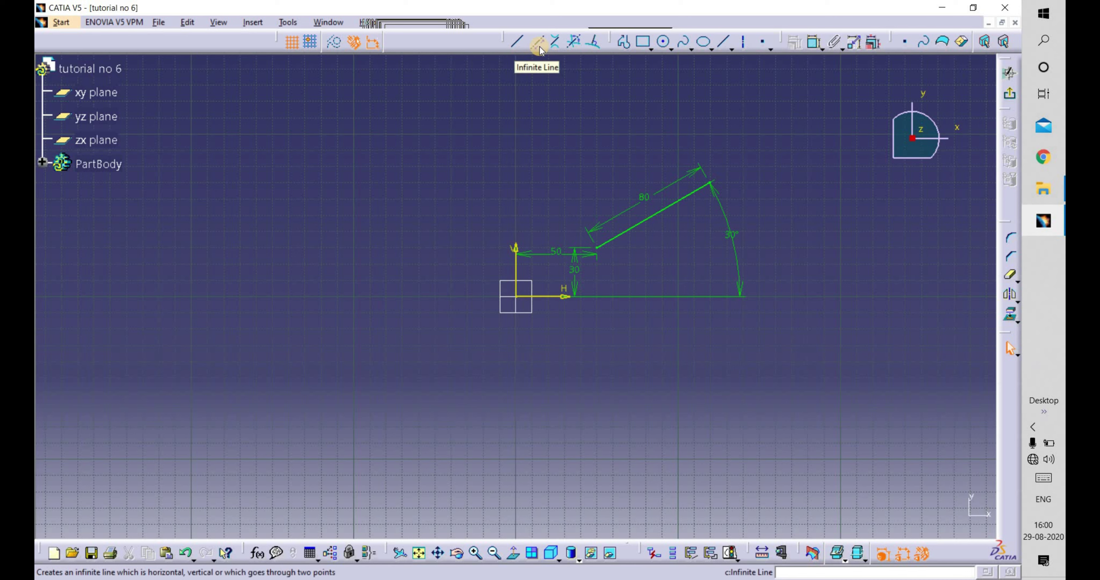
drag(748, 114, 391, 489)
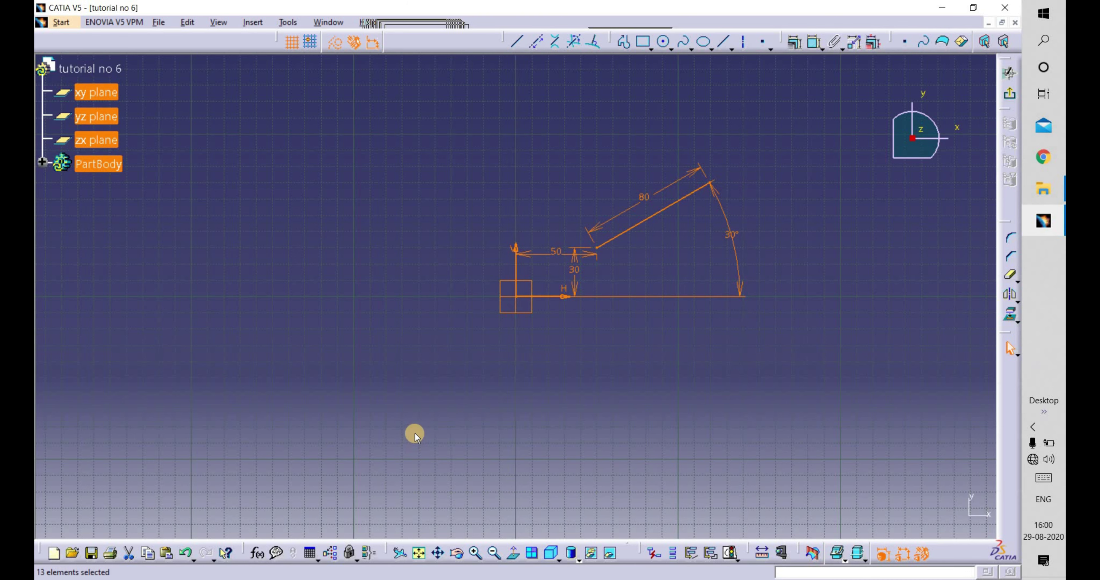
key(Delete)
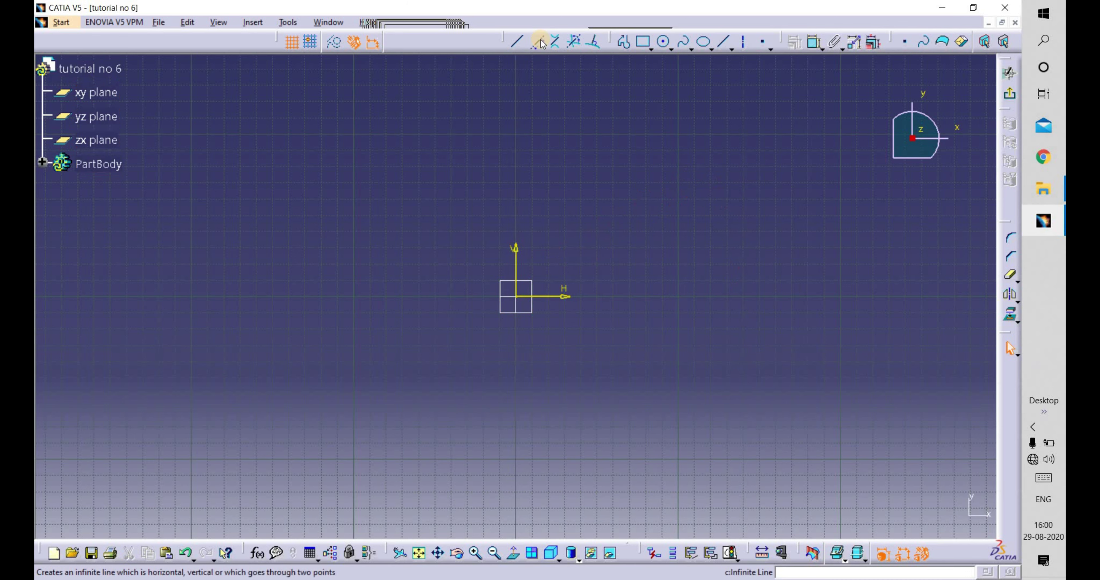
Step: Place a horizontal infinite line through the sketch origin
click(539, 42)
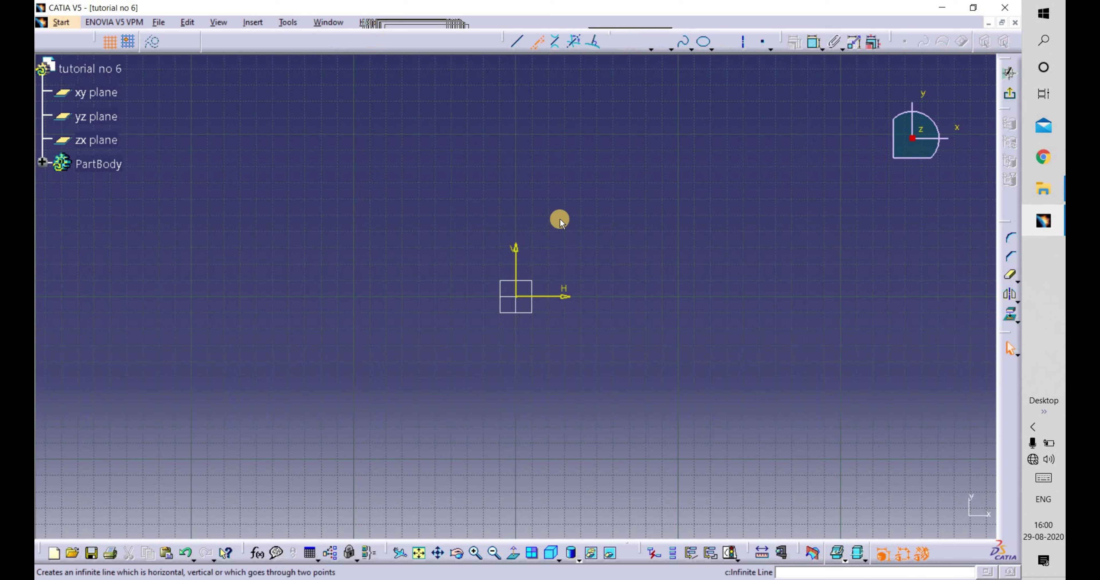
click(517, 293)
middle_drag(639, 181, 486, 221)
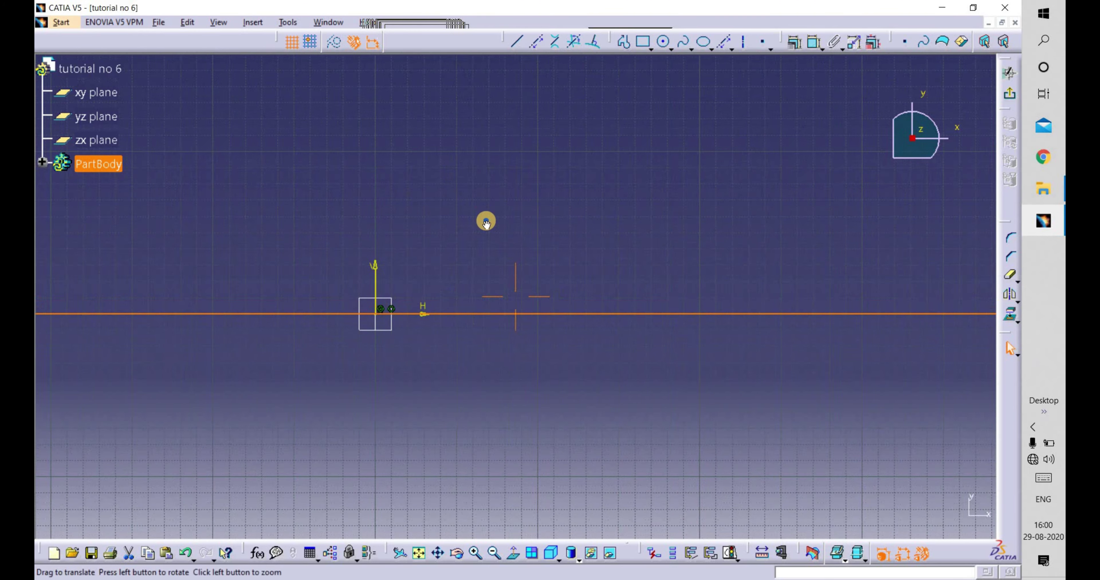
click(569, 195)
mouse_move(543, 245)
middle_down()
mouse_move(402, 253)
mouse_move(565, 253)
middle_up()
Step: Draw a rectangle around the origin and a circle centred inside it
click(555, 42)
click(642, 42)
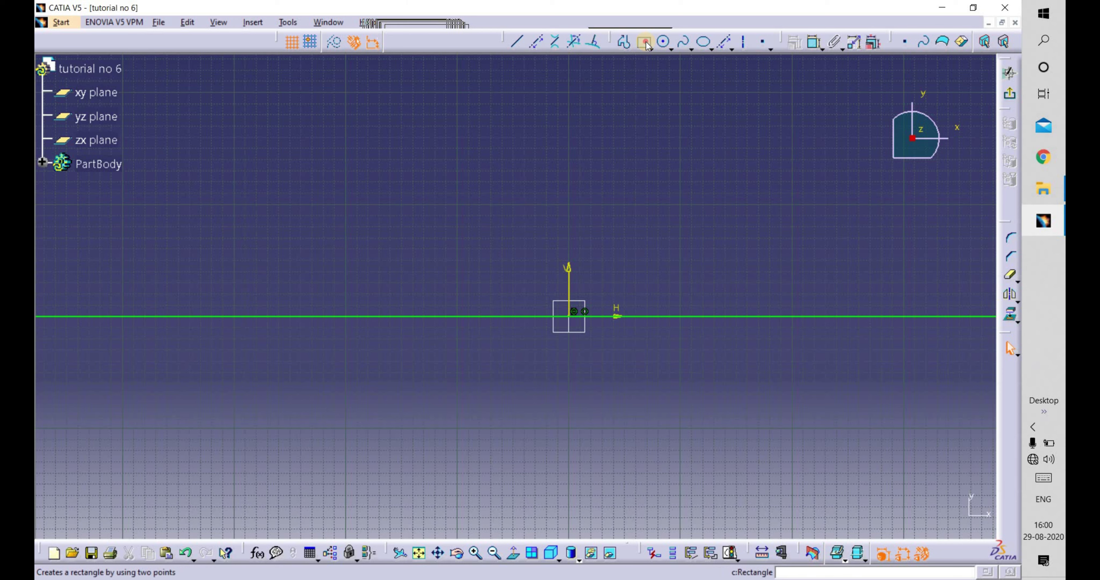
click(457, 142)
click(728, 415)
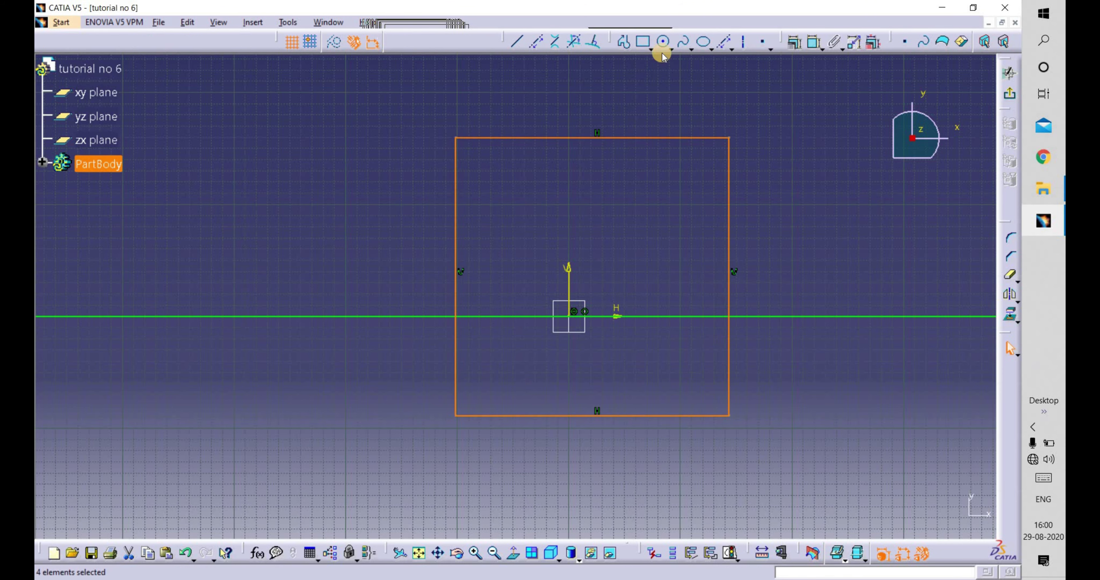
click(664, 41)
click(600, 273)
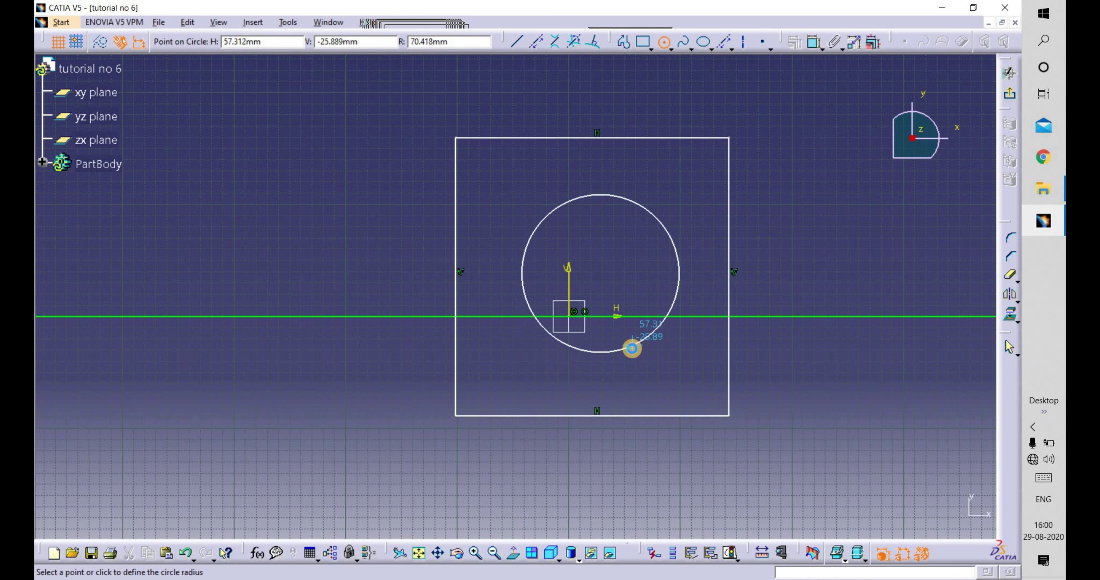
click(631, 346)
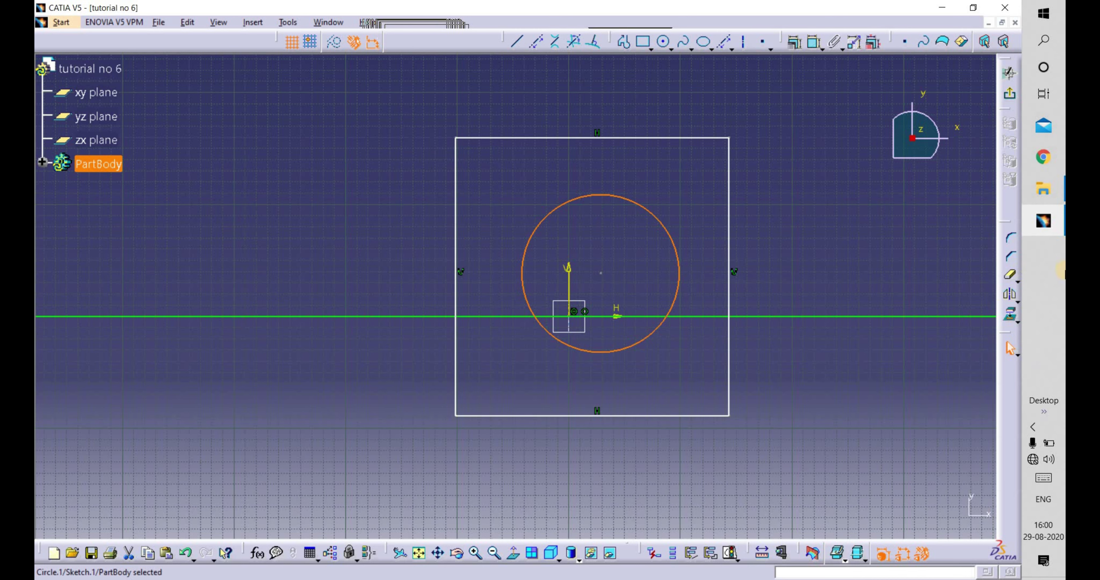
Step: Quick-trim the axis line segments and the circle's upper arc, leaving a half-circle
click(1012, 275)
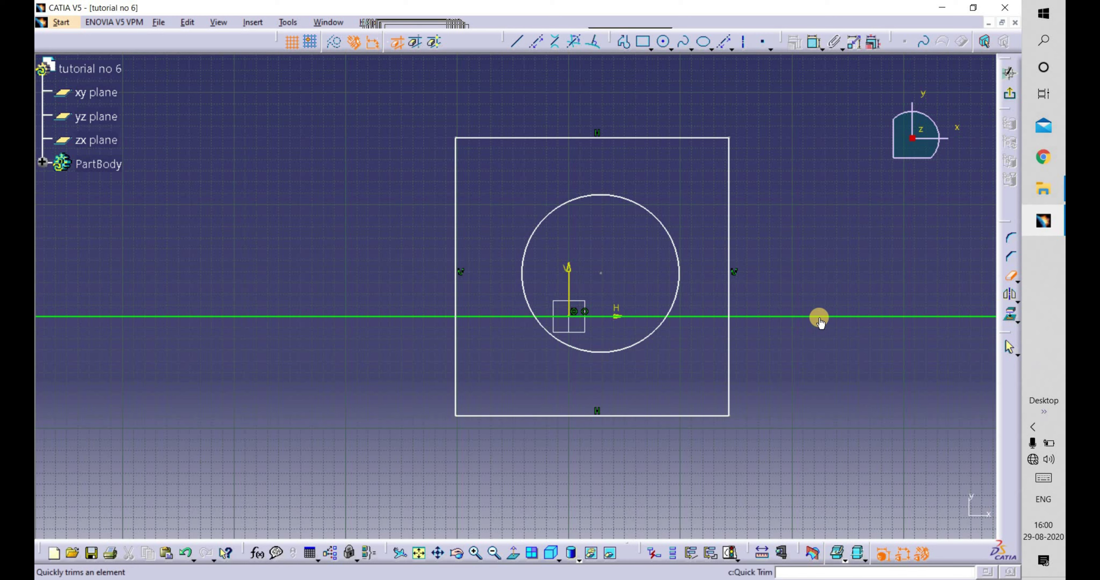
click(705, 318)
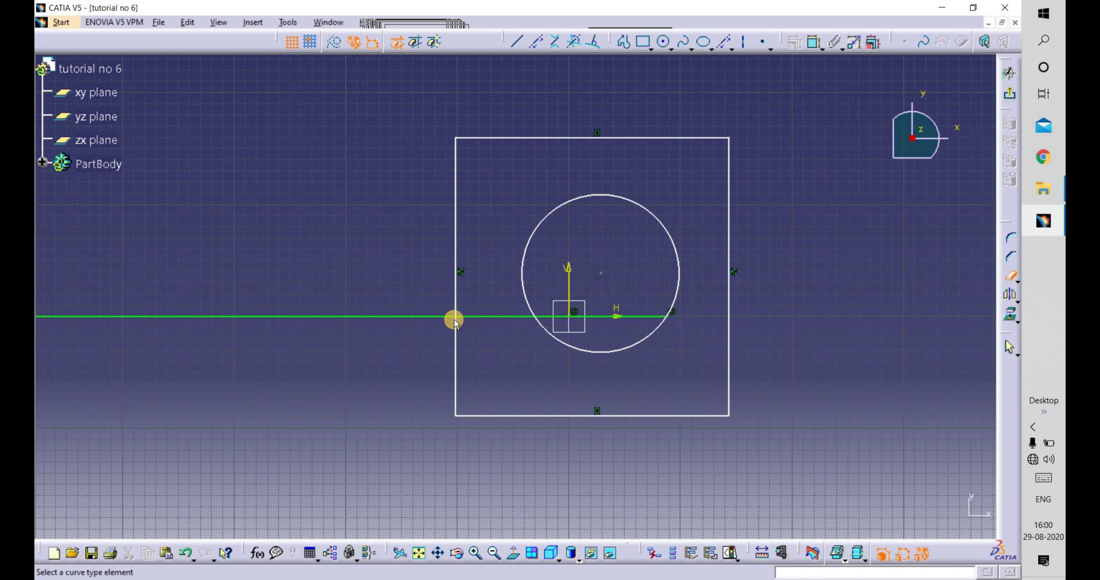
click(465, 318)
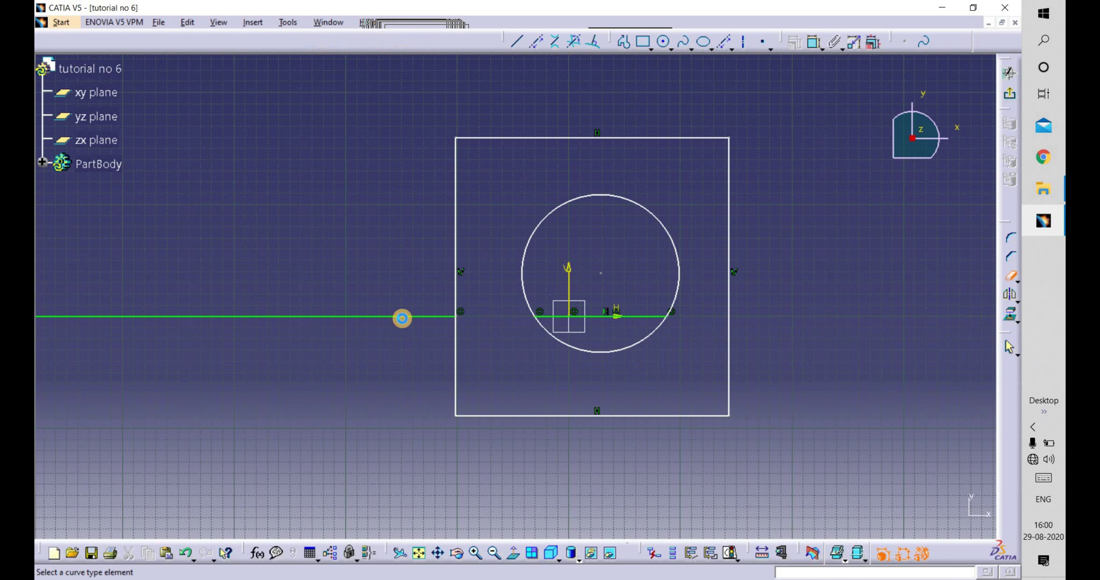
click(402, 317)
click(586, 202)
mouse_move(665, 265)
middle_down()
mouse_move(587, 272)
mouse_move(562, 248)
middle_up()
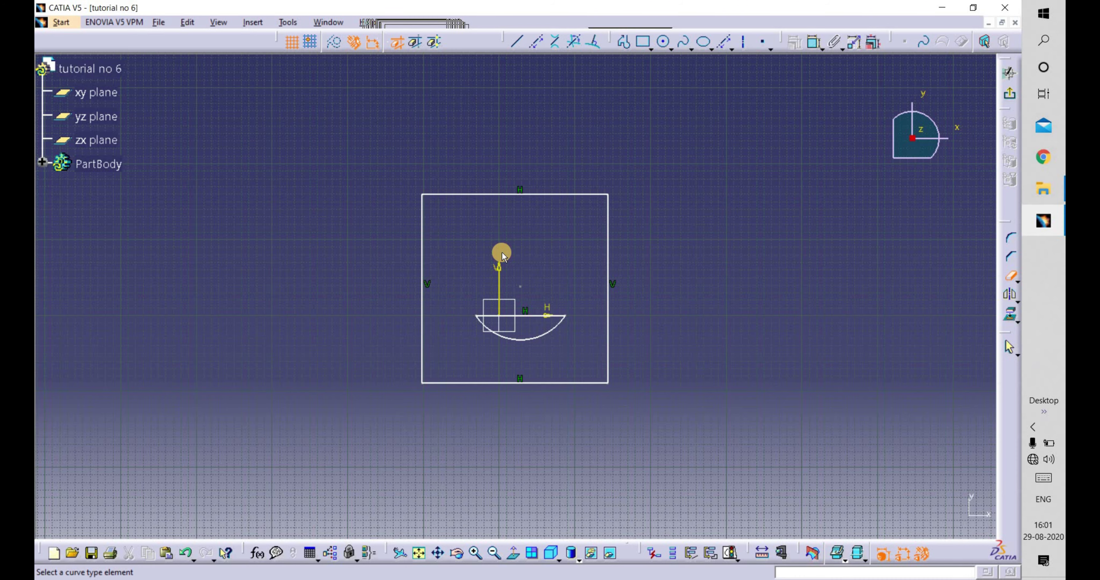
middle_drag(587, 282, 658, 298)
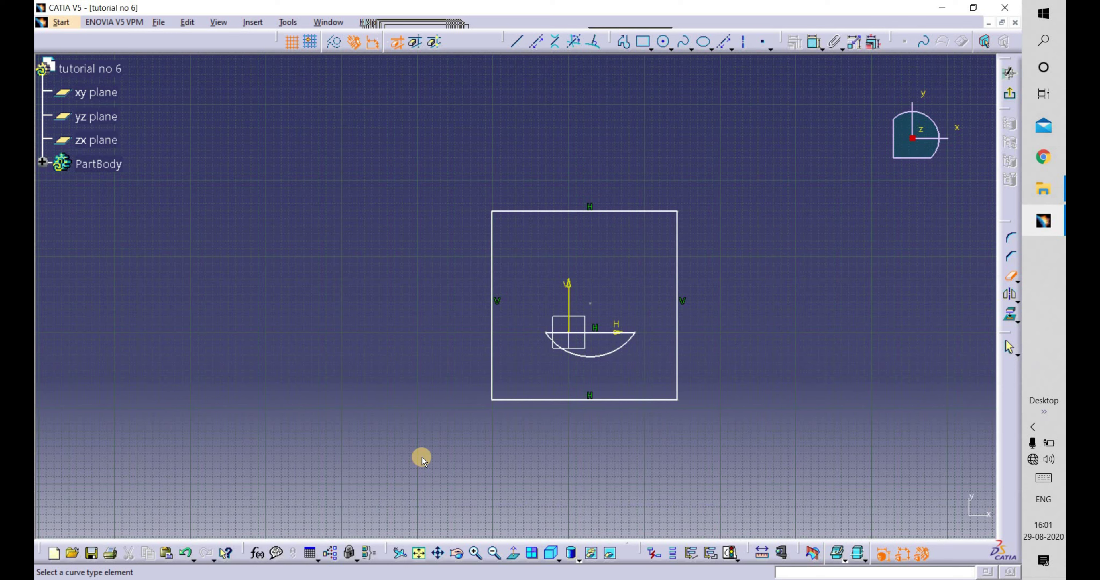
Step: Select all the remaining geometry and delete it, emptying the sketch
key(Escape)
drag(705, 109, 473, 510)
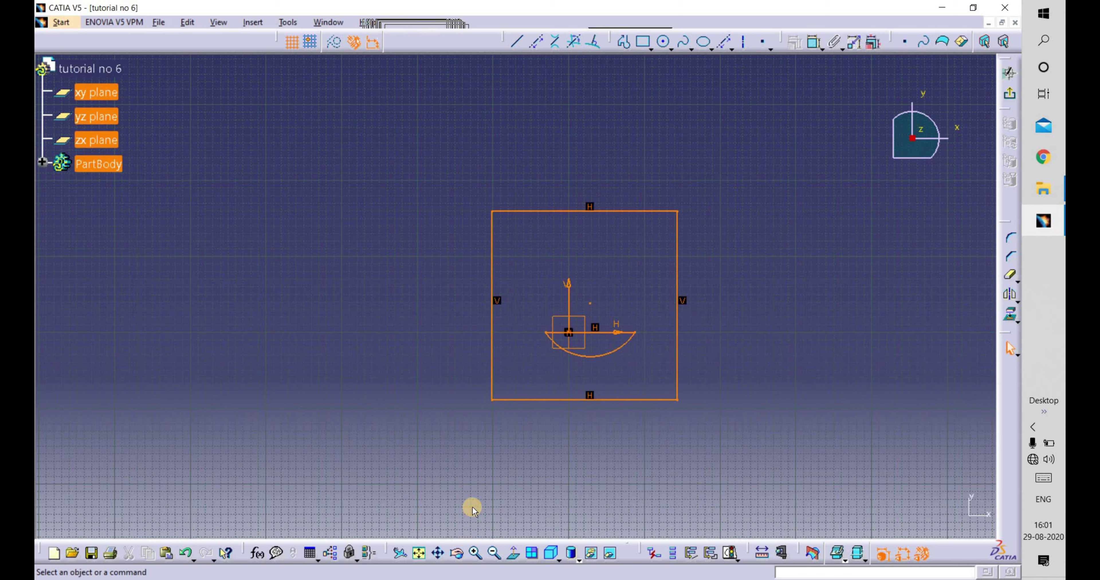
key(Delete)
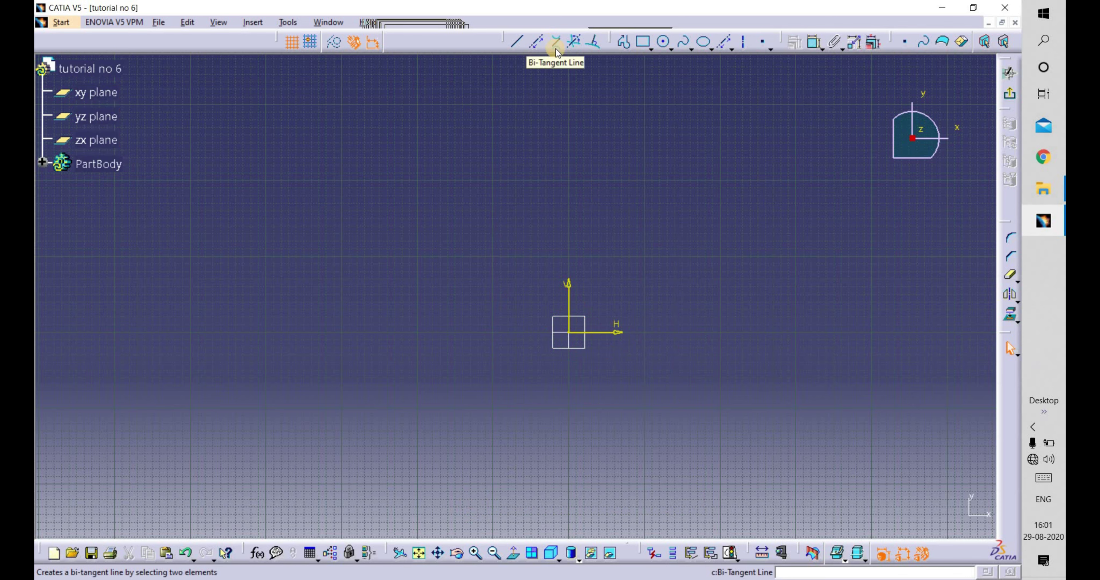
Step: Draw a circle centred on the origin and a second circle to its upper right
click(664, 42)
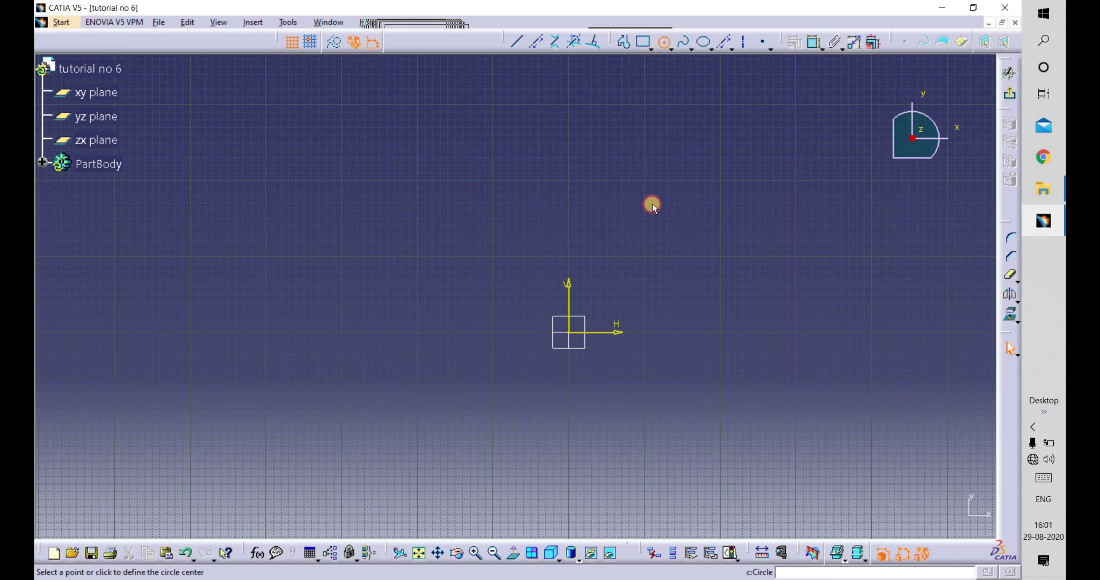
click(570, 333)
click(602, 242)
middle_drag(602, 242, 378, 298)
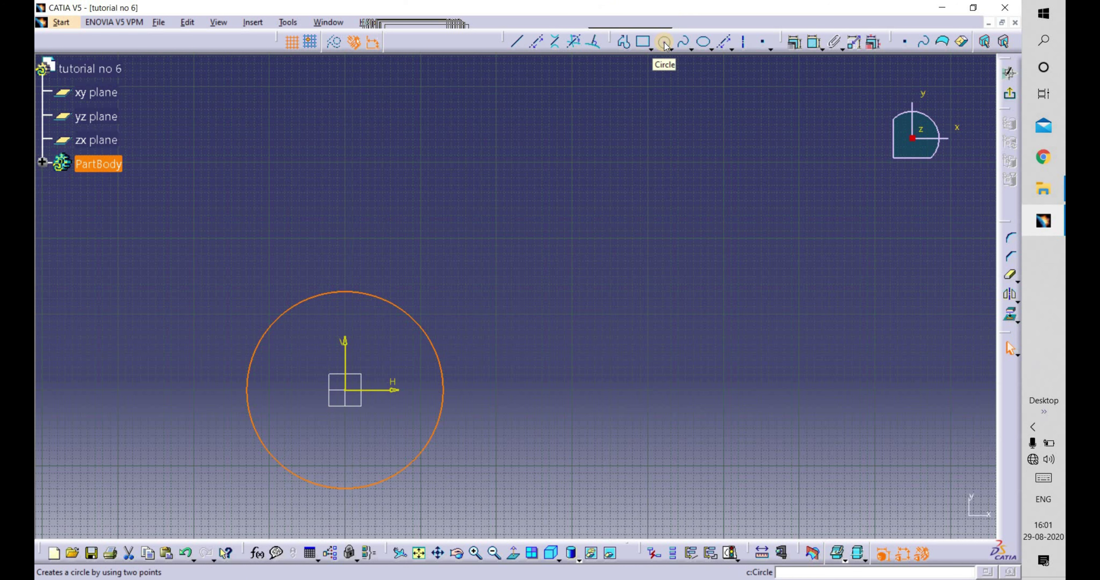
click(664, 43)
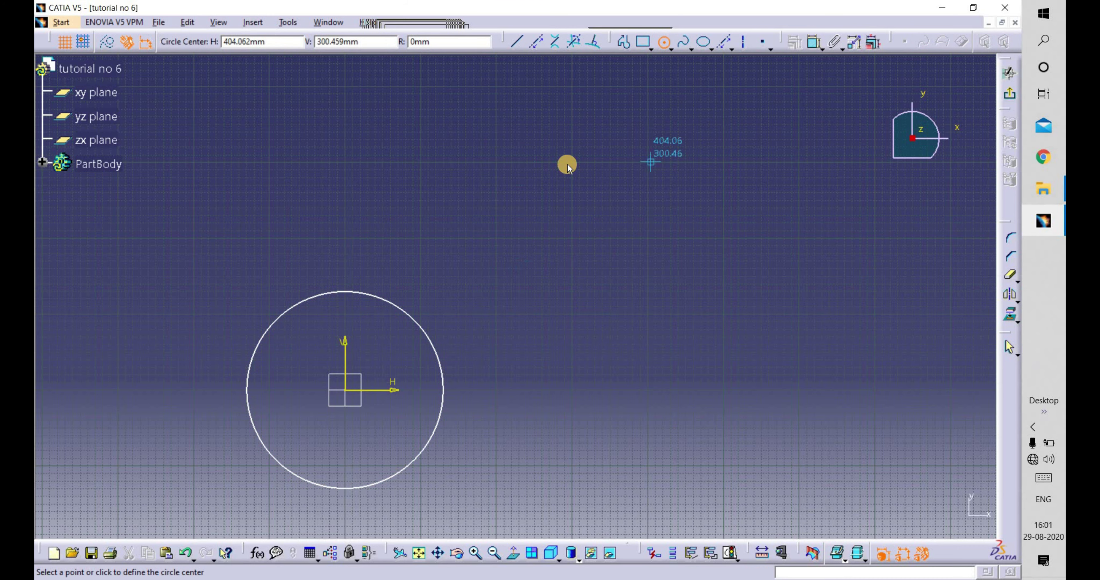
click(631, 238)
click(672, 169)
Step: Add three more circles scattered around them, then exit the Circle command
middle_click(804, 278)
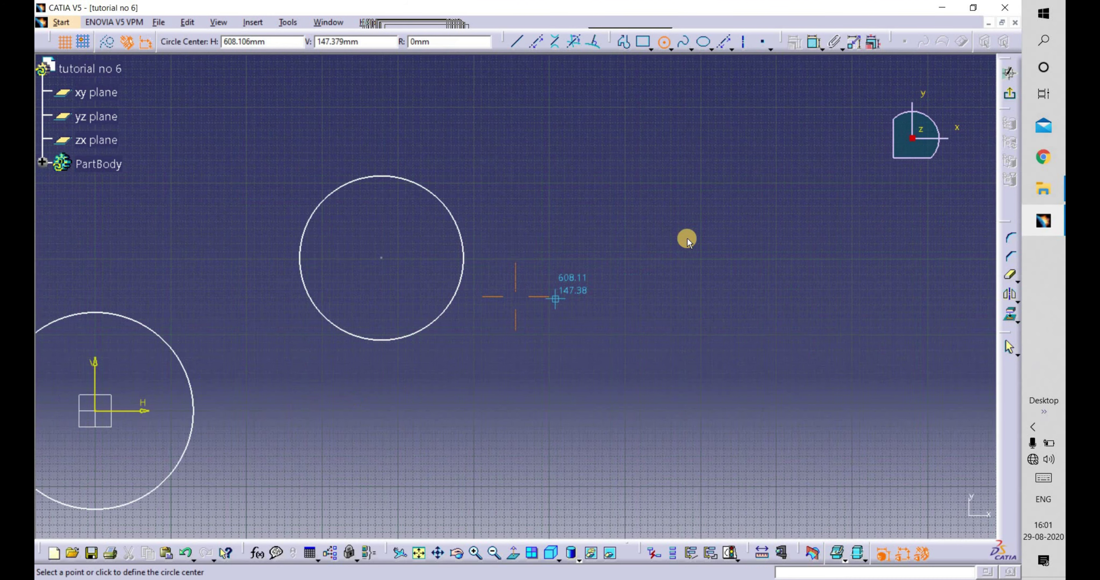
click(759, 204)
click(724, 267)
middle_click(623, 219)
click(721, 271)
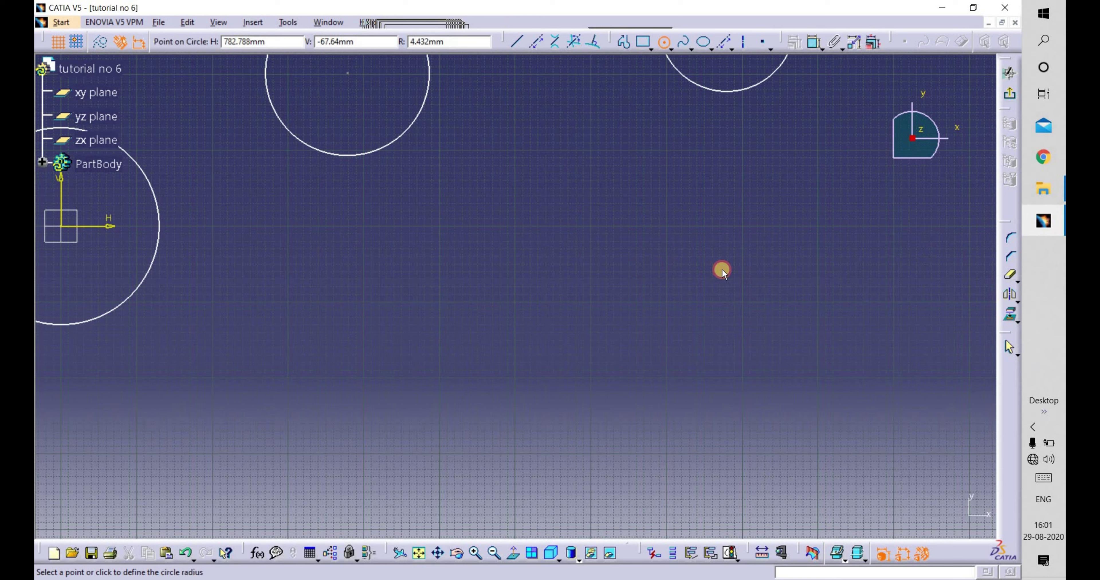
click(488, 410)
click(442, 348)
middle_drag(693, 238, 811, 360)
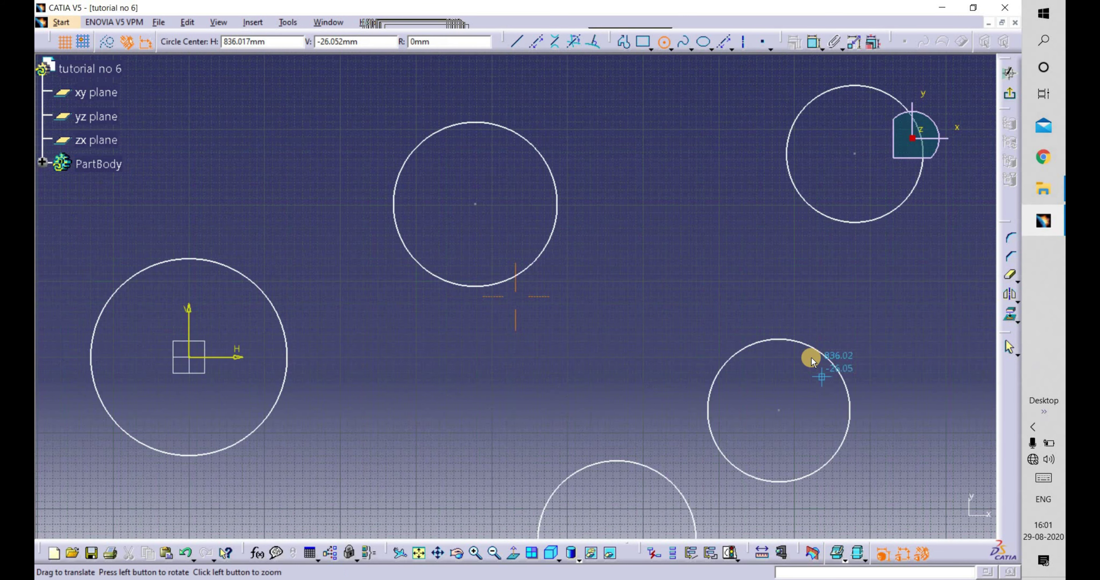
middle_drag(695, 261, 623, 184)
key(Escape)
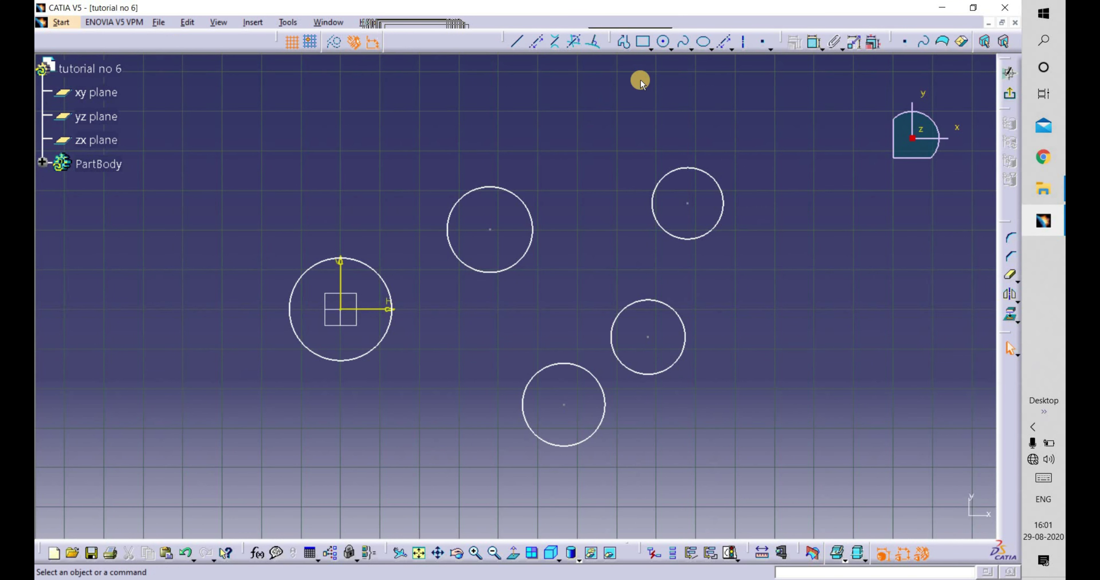
Step: Draw a bi-tangent line from the origin circle to the upper circle
click(552, 42)
middle_drag(461, 319, 592, 294)
middle_drag(591, 233, 401, 224)
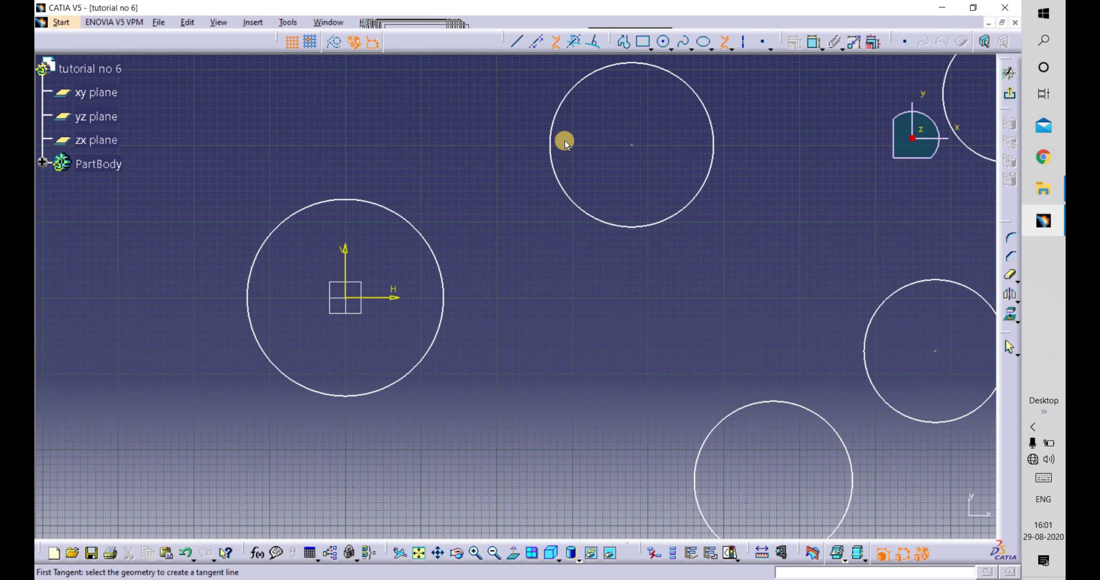
middle_drag(503, 203, 524, 237)
click(348, 236)
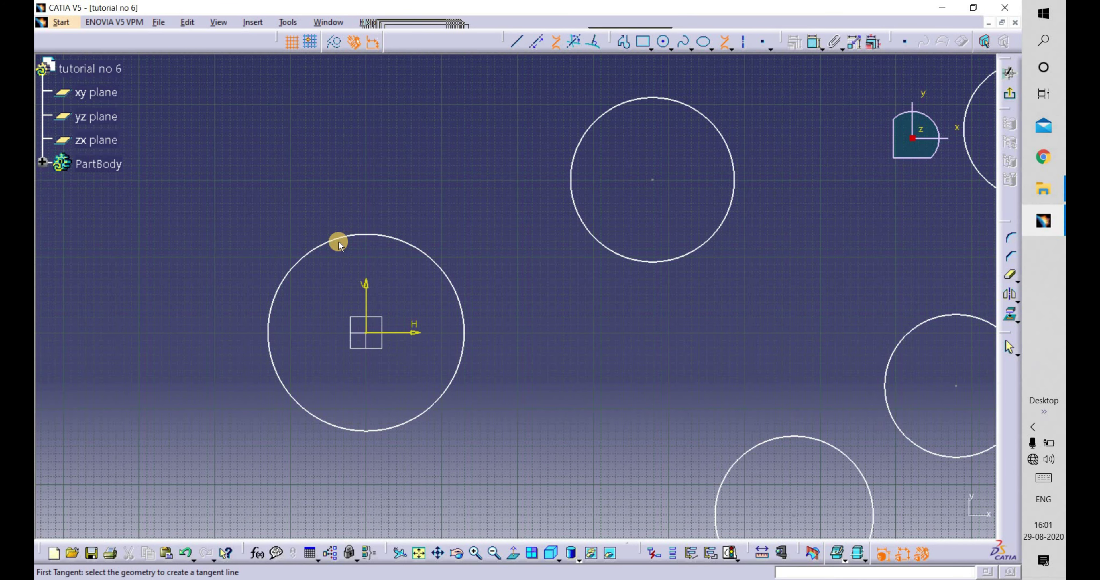
click(332, 246)
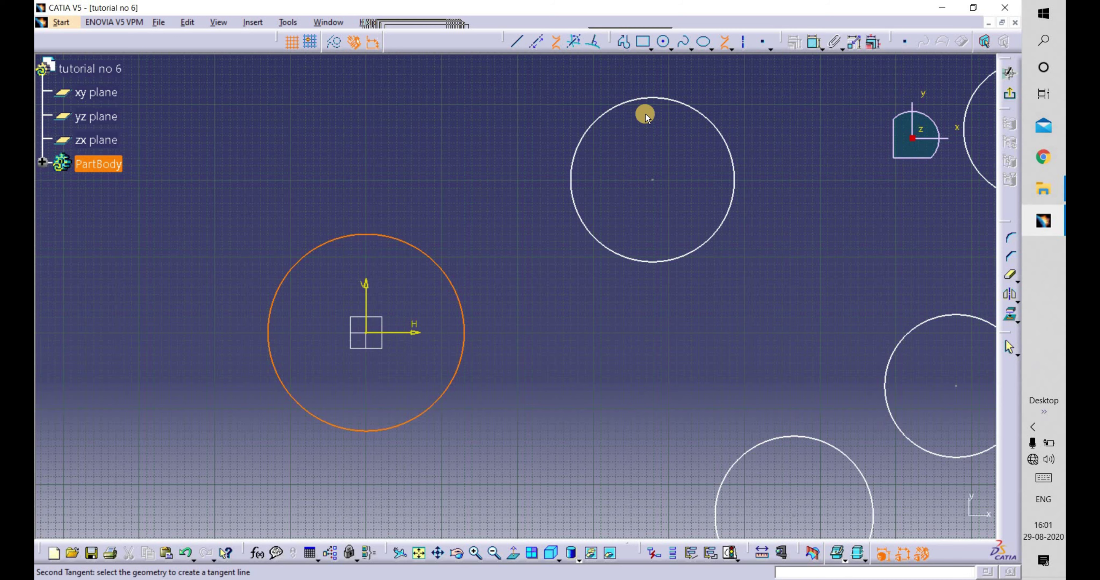
click(621, 103)
Step: Draw a second bi-tangent line from the upper-middle circle to the upper-right circle
middle_drag(698, 202, 491, 231)
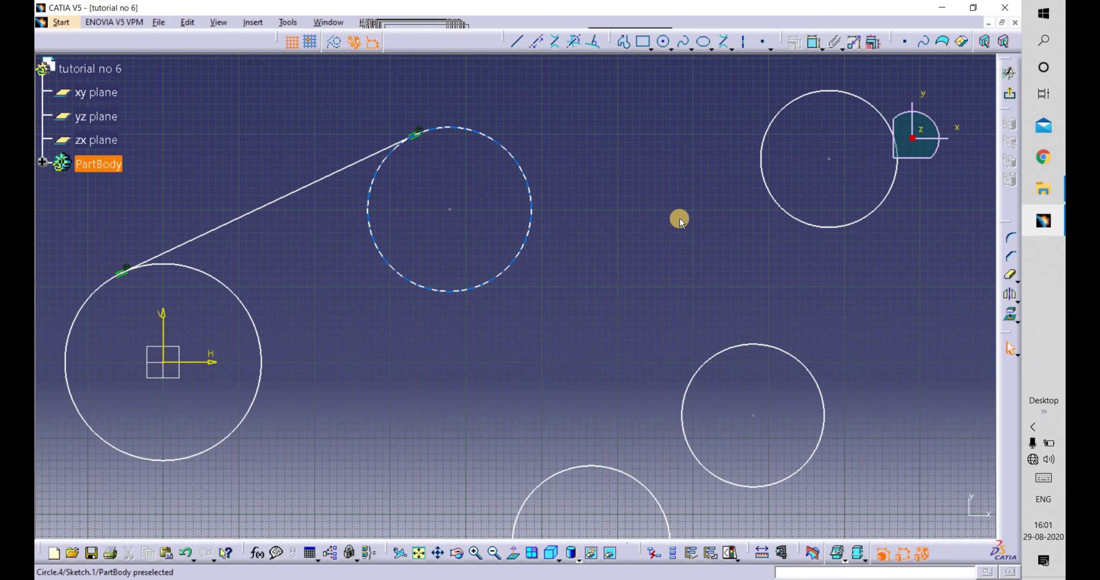
click(468, 129)
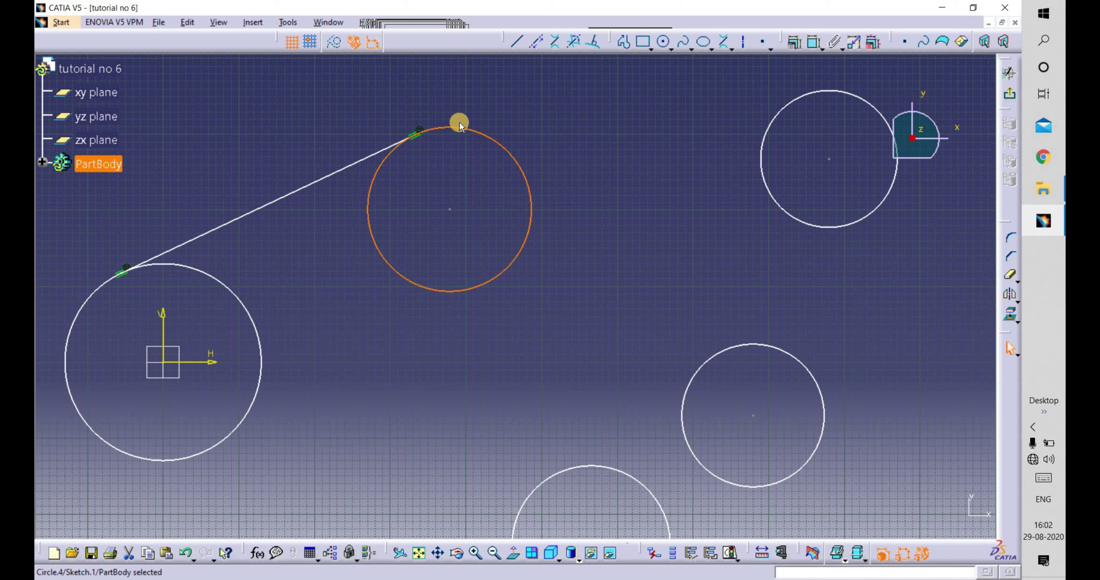
click(841, 225)
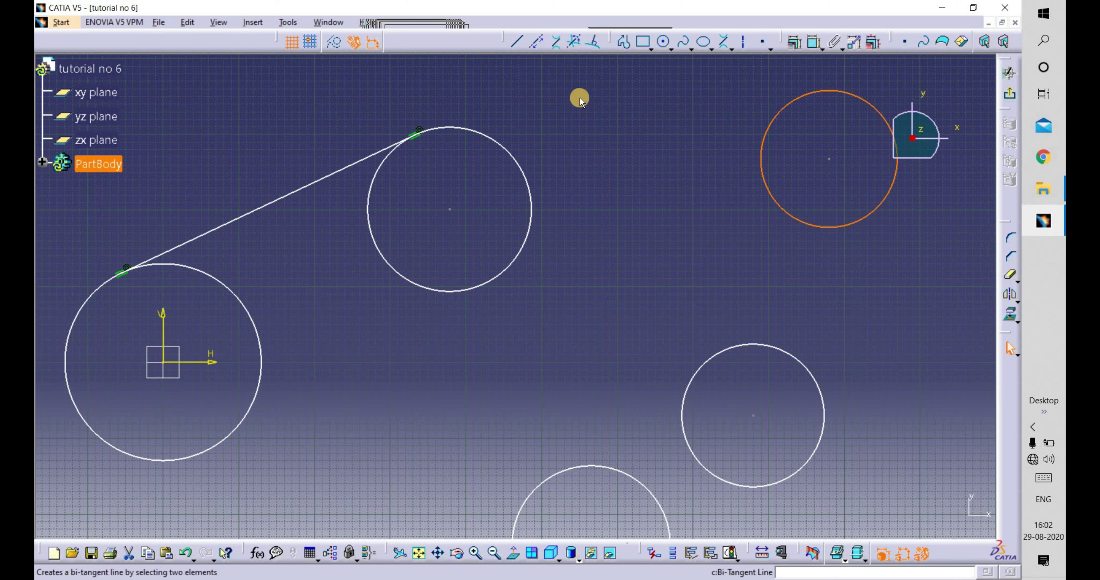
click(566, 64)
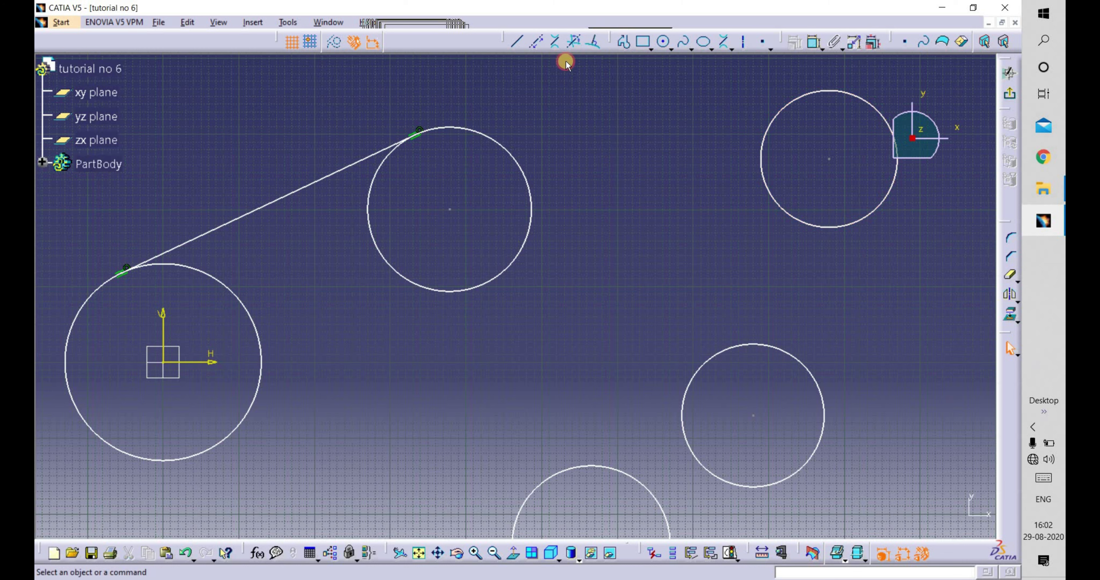
click(555, 42)
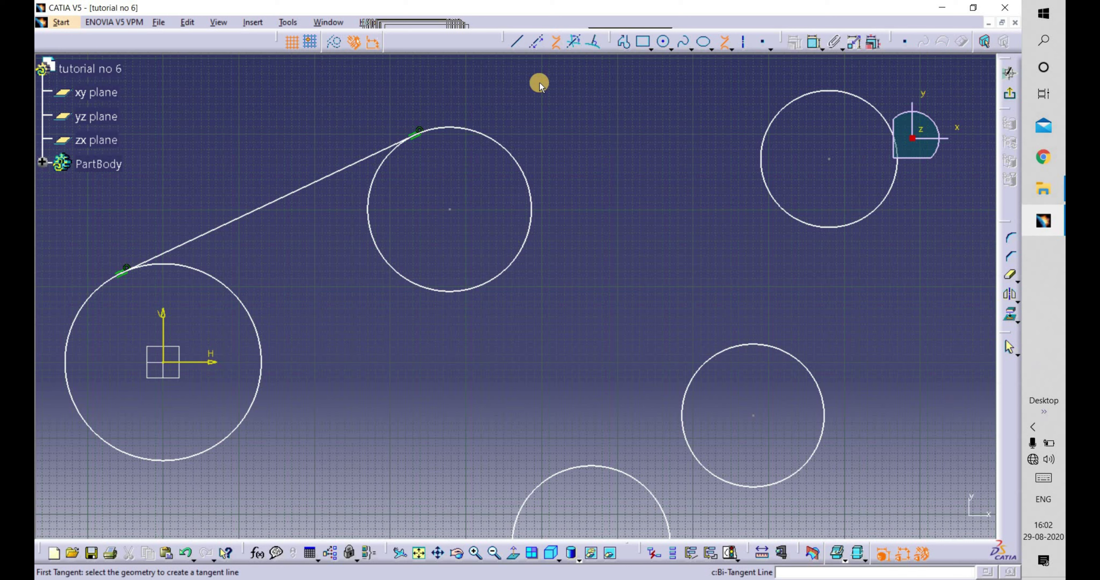
click(470, 130)
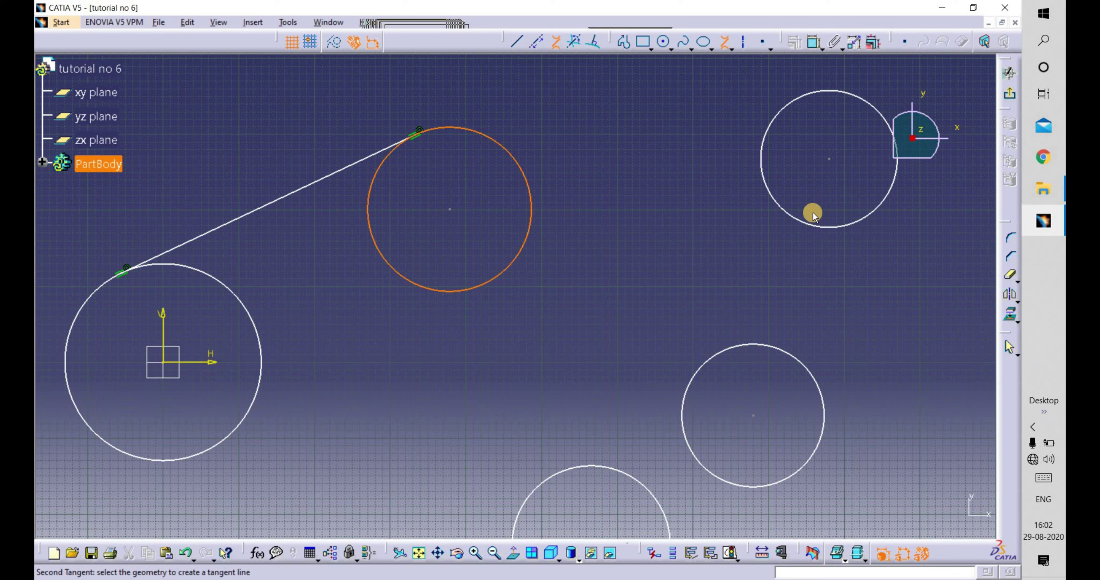
click(811, 225)
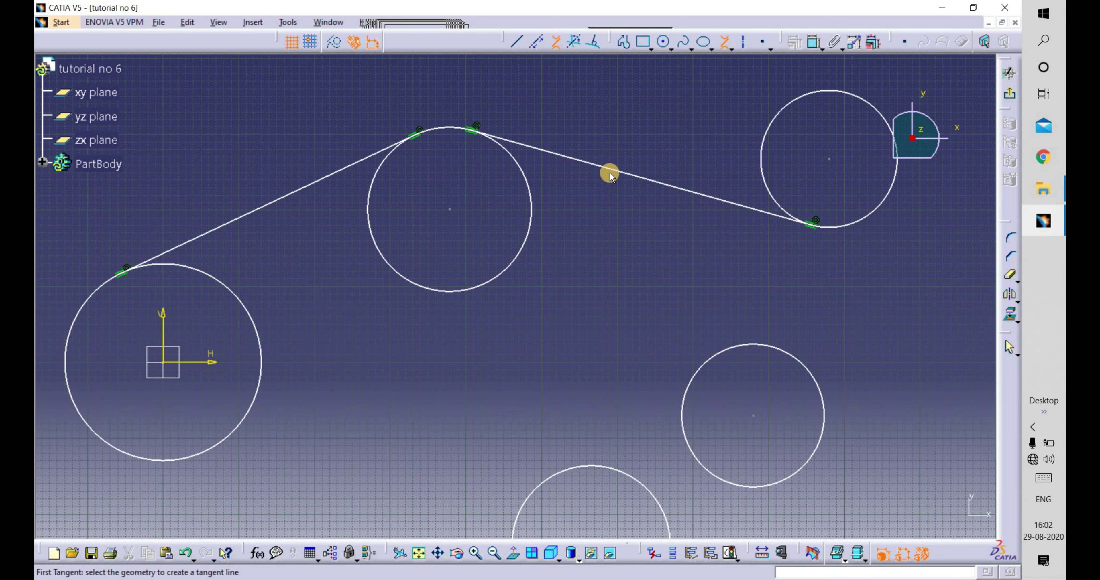
middle_drag(715, 180, 593, 153)
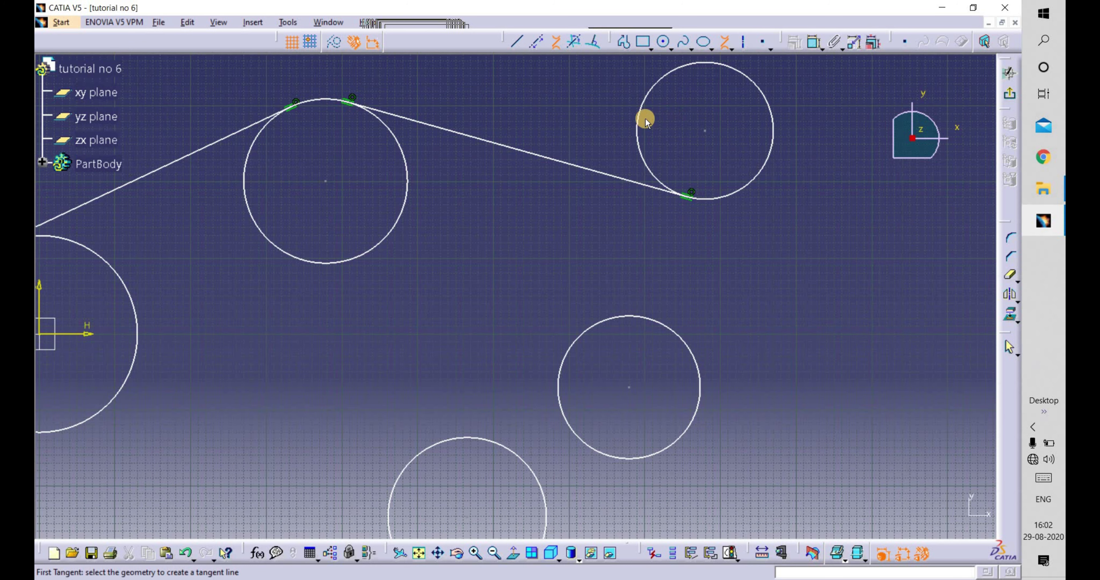
Step: Add pairs of bi-tangent lines linking the upper circles to the lower circles
click(640, 109)
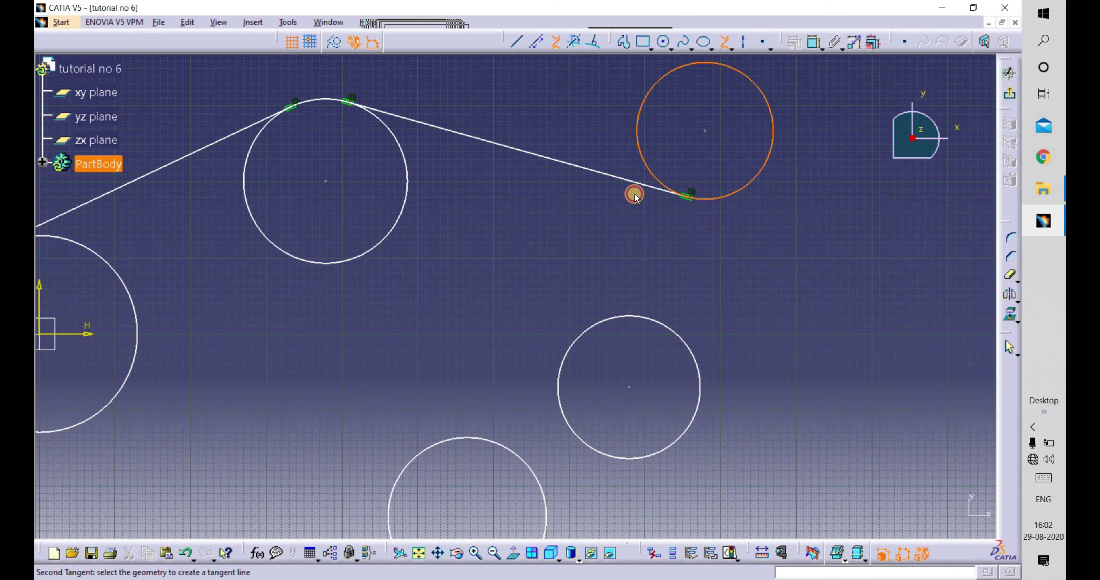
click(572, 348)
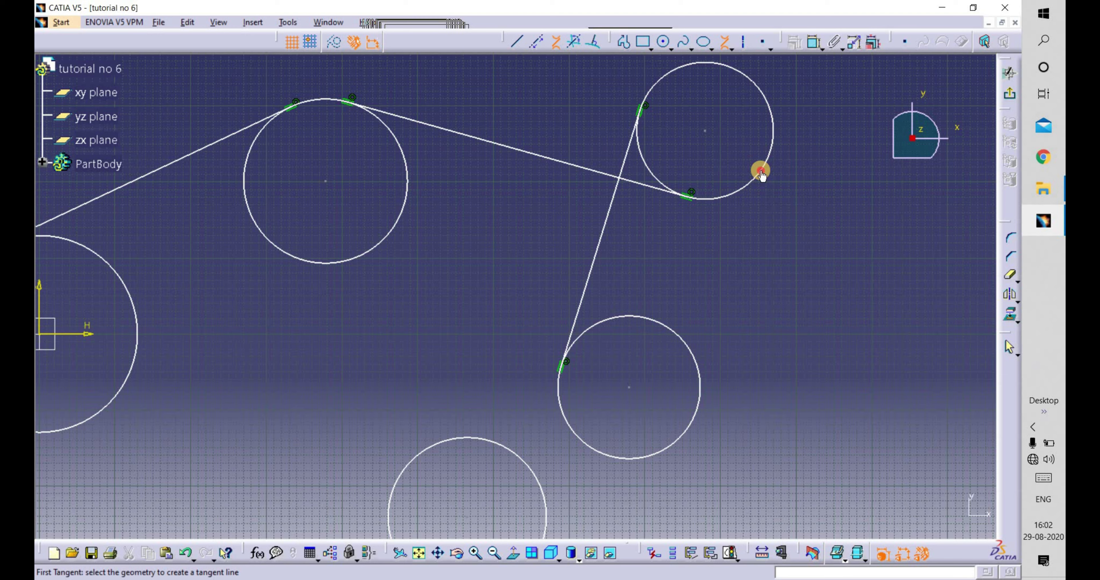
click(761, 173)
click(698, 382)
middle_drag(653, 241, 619, 301)
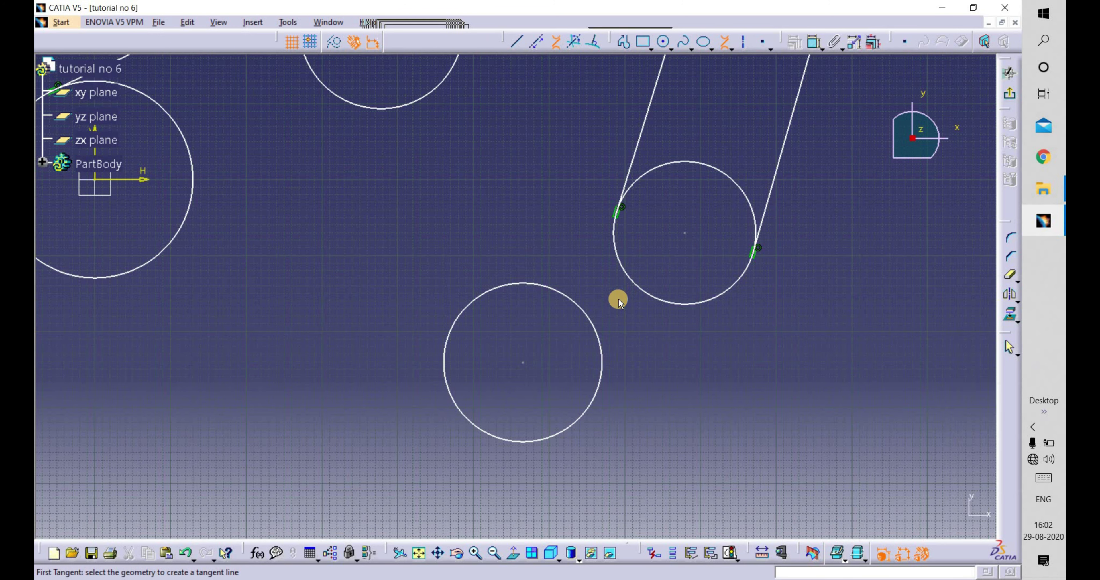
click(568, 262)
click(506, 284)
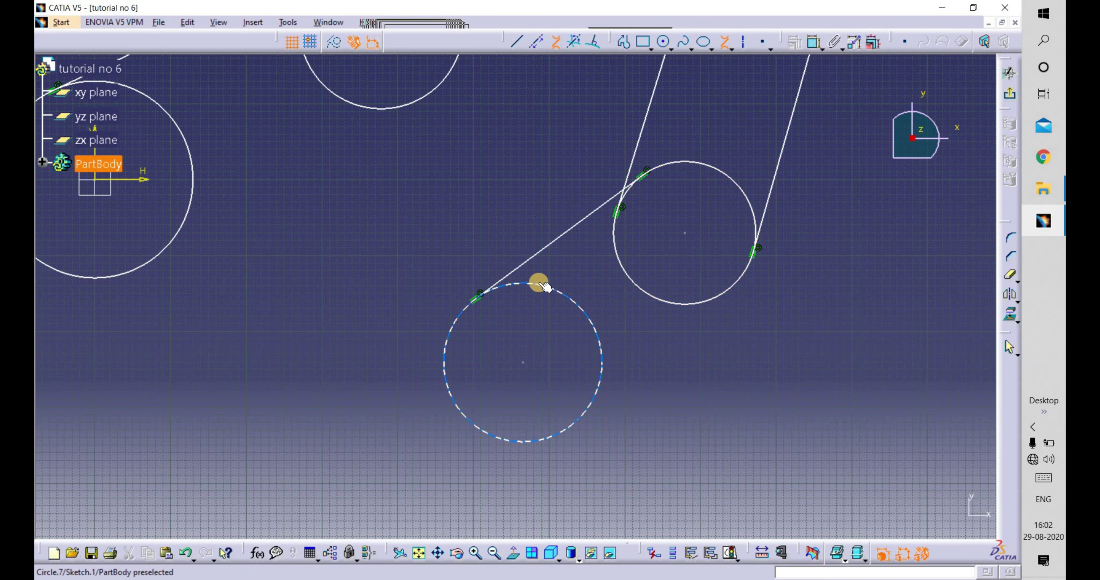
click(686, 308)
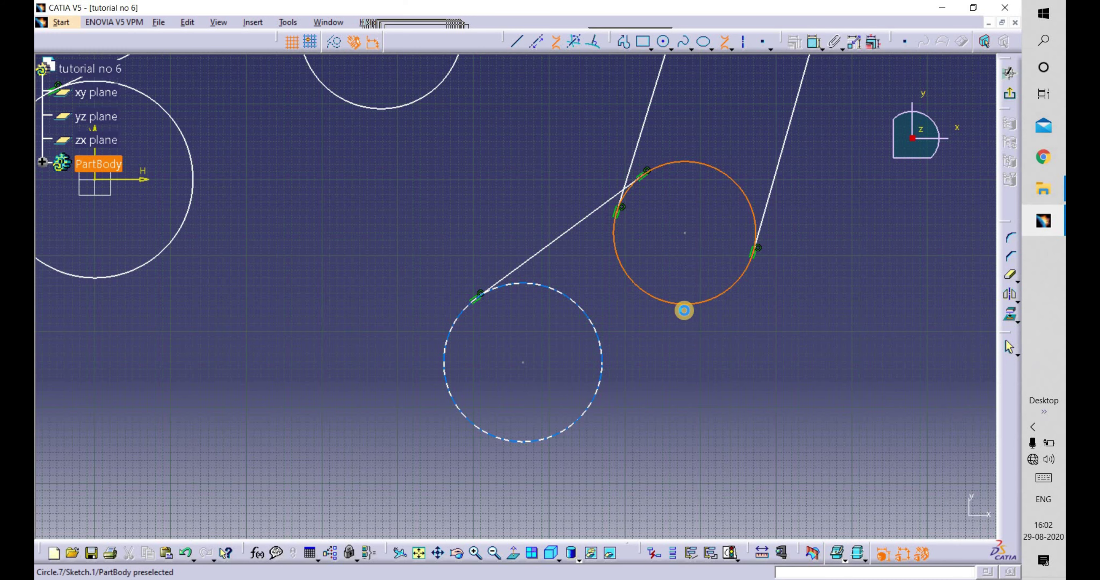
click(590, 393)
mouse_move(530, 314)
middle_down()
mouse_move(537, 369)
mouse_move(559, 299)
middle_up()
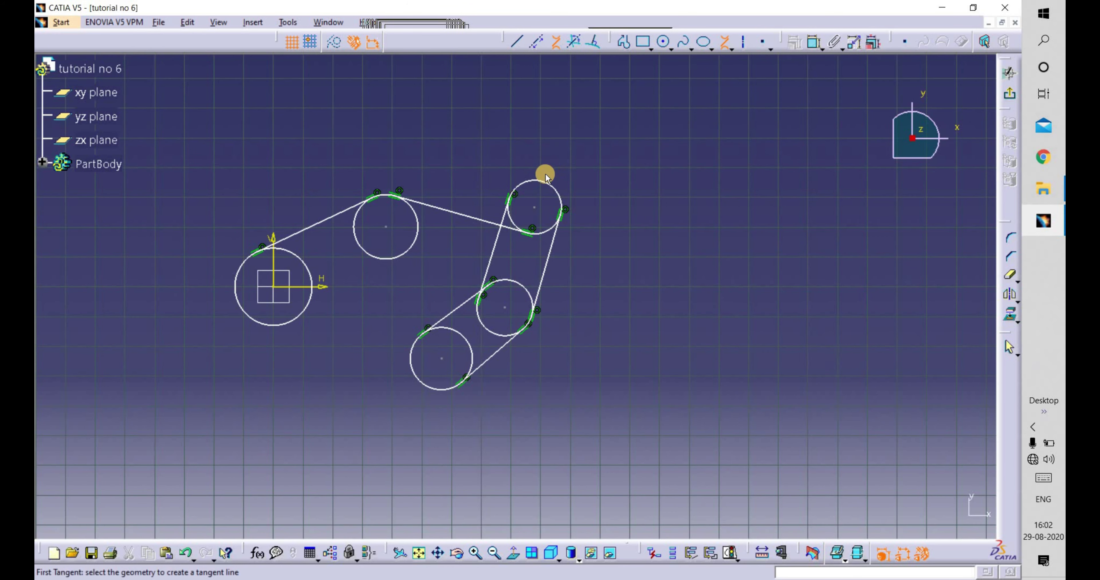
Step: Add top and crossed tangent lines between the upper middle and upper-right circles
click(539, 183)
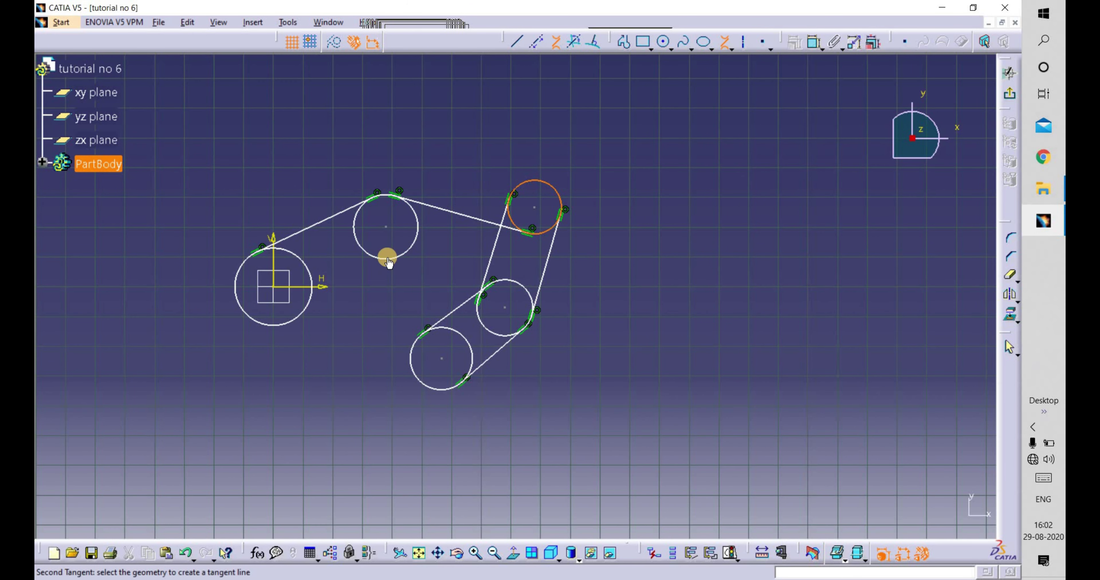
click(387, 259)
click(392, 193)
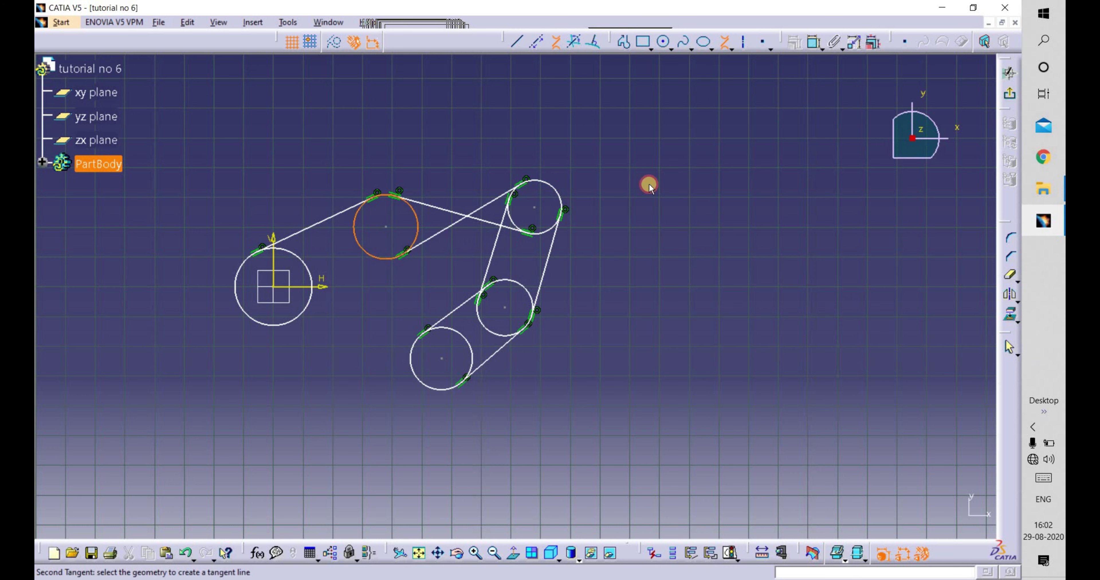
click(548, 187)
click(543, 233)
click(380, 262)
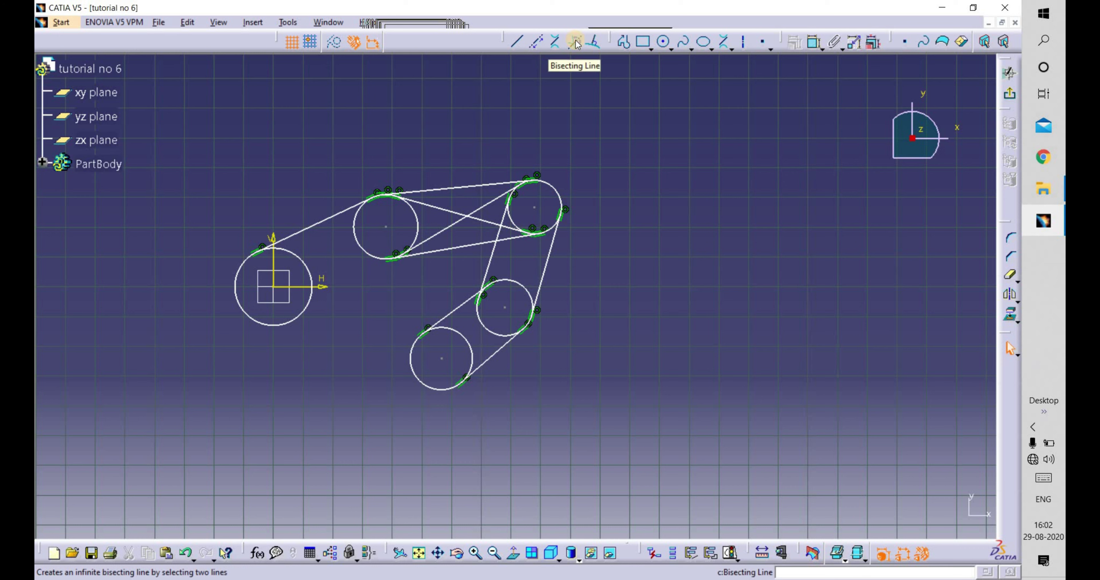
middle_drag(675, 150, 673, 171)
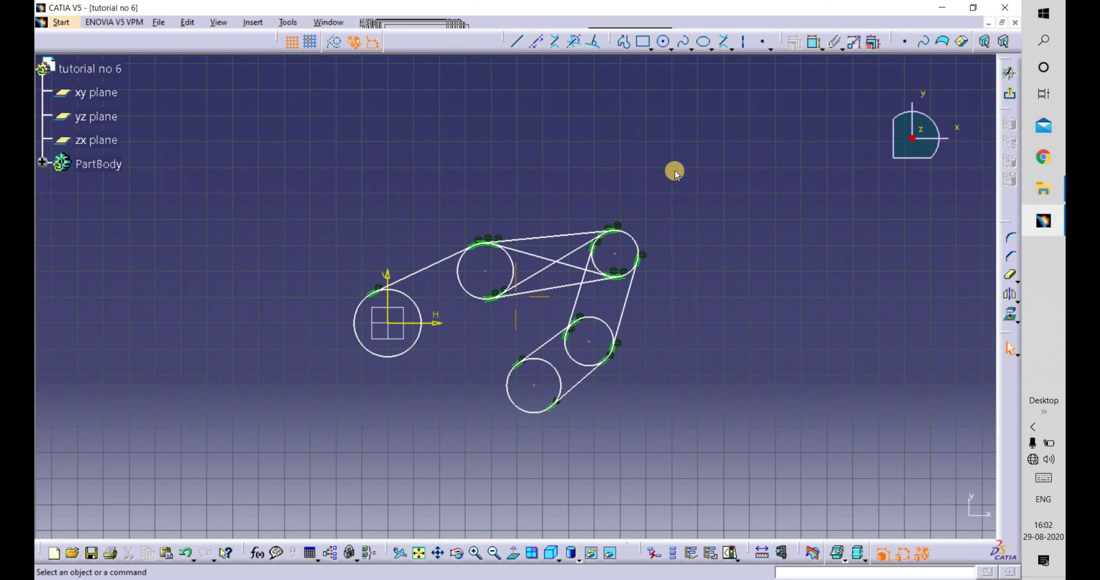
Step: Delete all sketch geometry and draw the quadrilateral's slanted left edge with Profile
key(ctrl+a)
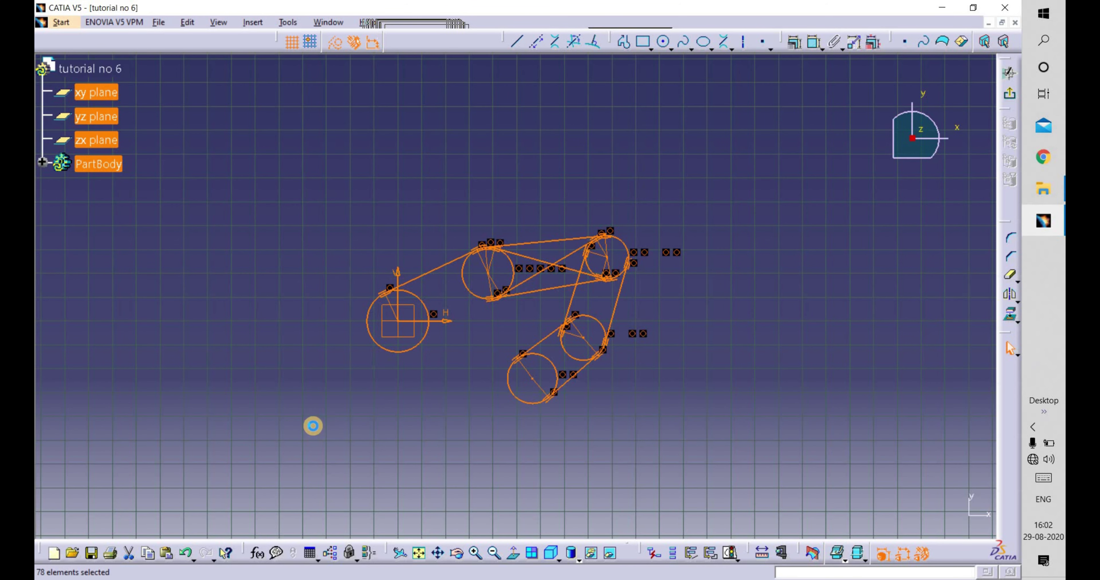
key(Delete)
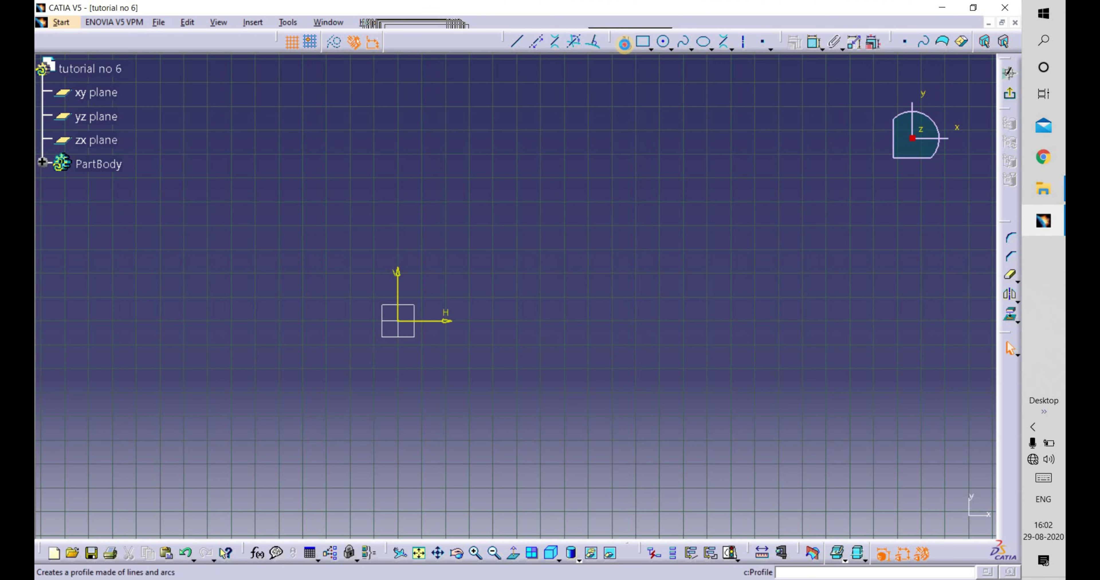
click(624, 43)
click(381, 357)
click(313, 196)
key(Escape)
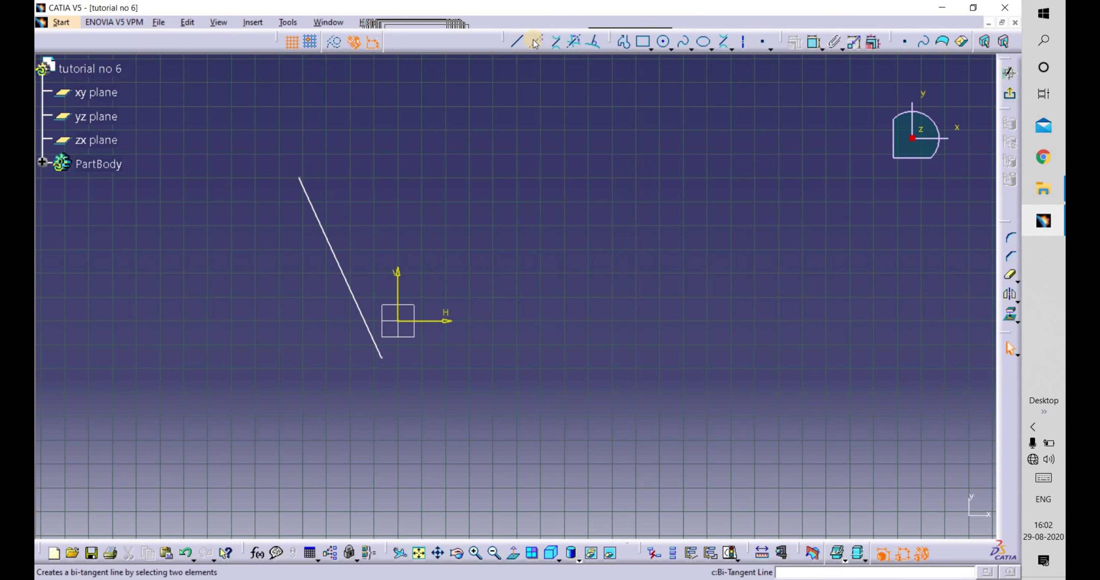
Step: Draw the right, top and bottom lines to close the four-sided shape
click(517, 42)
click(486, 350)
click(606, 145)
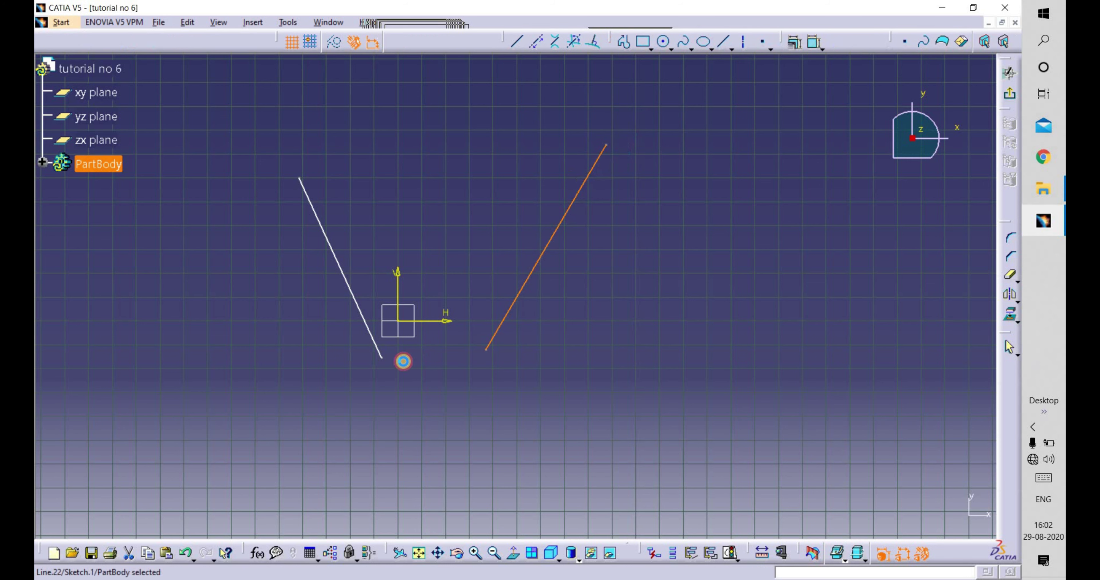
click(518, 41)
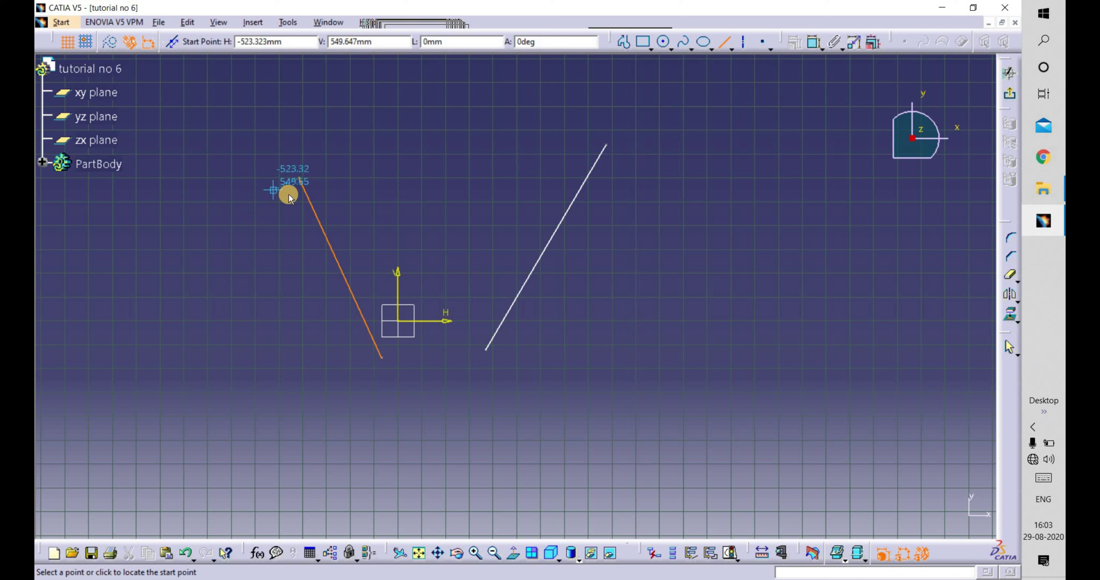
click(299, 178)
click(607, 145)
click(381, 358)
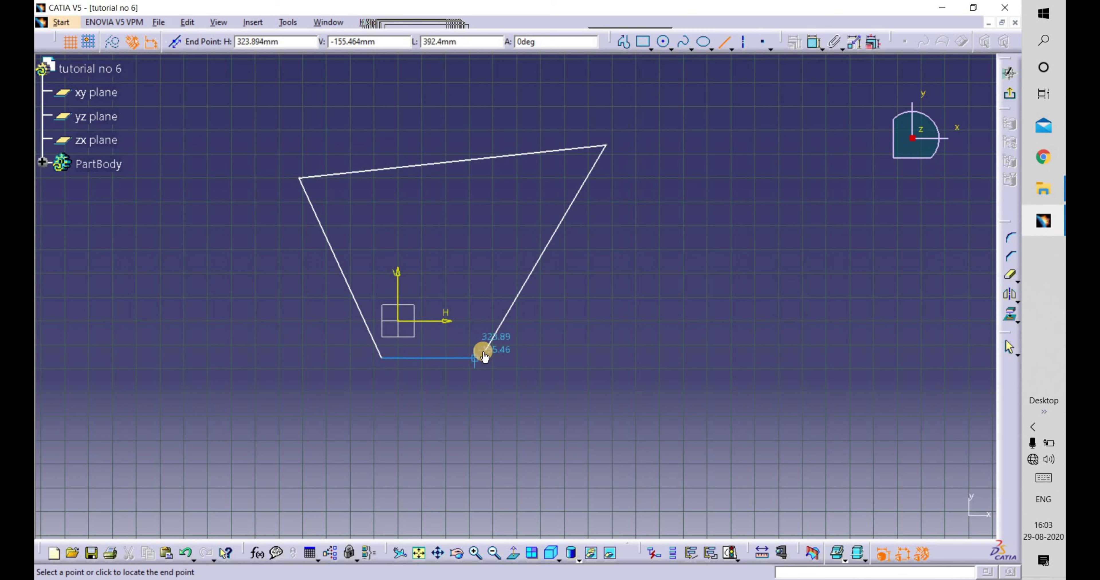
click(486, 350)
Step: Draw an open outer outline of right, left and top lines around the shape
click(670, 321)
click(707, 106)
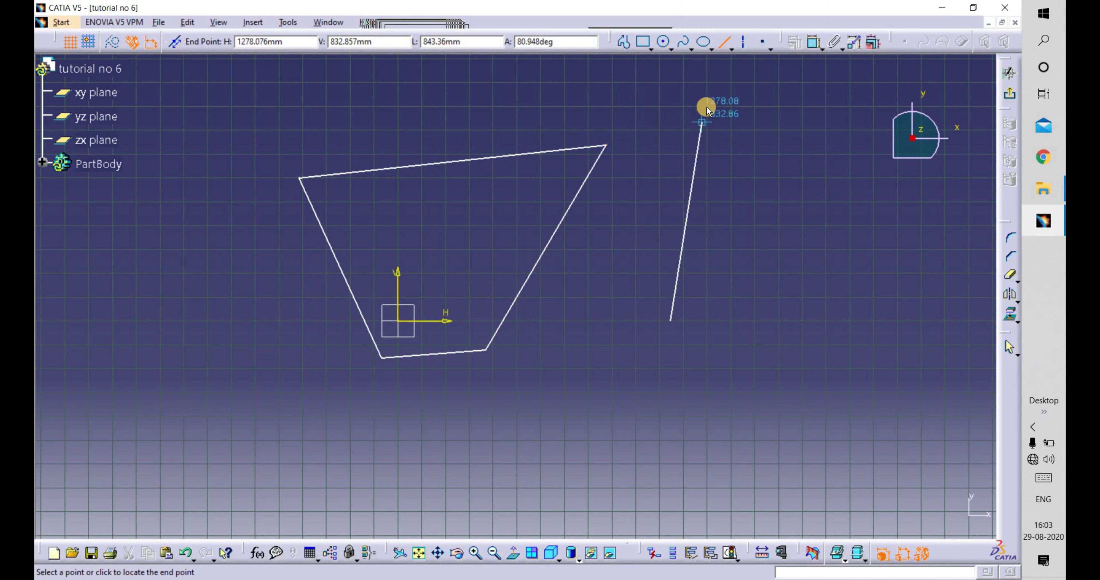
click(284, 340)
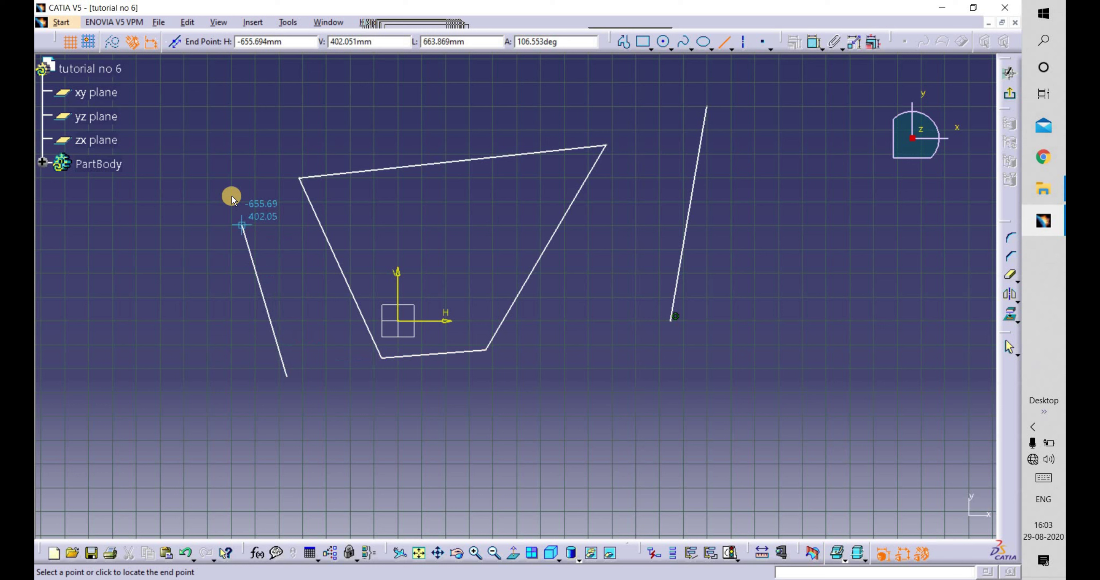
click(195, 126)
click(195, 125)
click(707, 108)
click(635, 367)
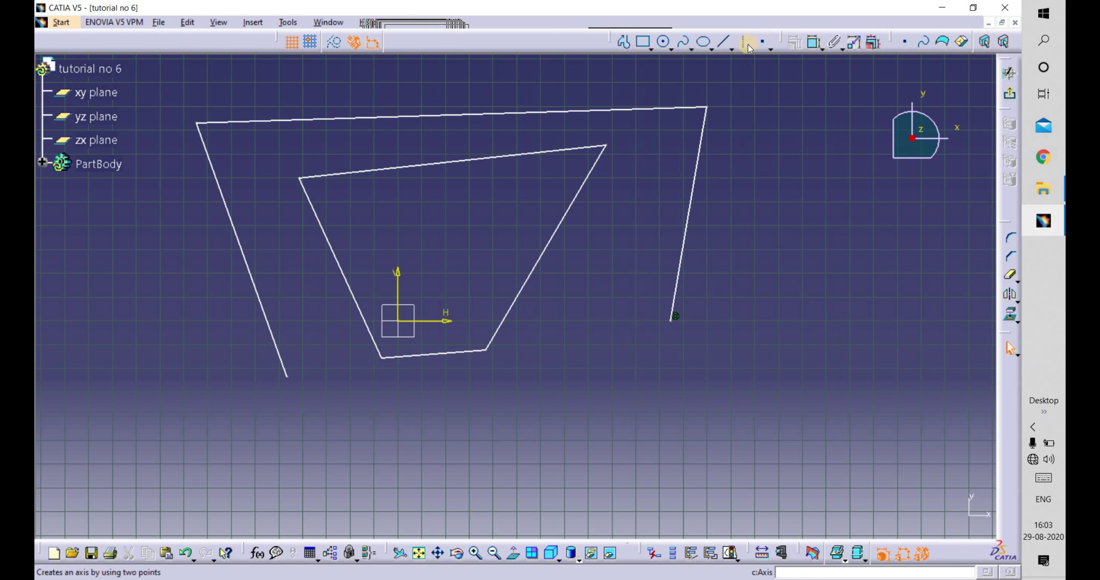
Step: Dock the line-variants sub-toolbar permanently and choose Bisecting Line
click(731, 51)
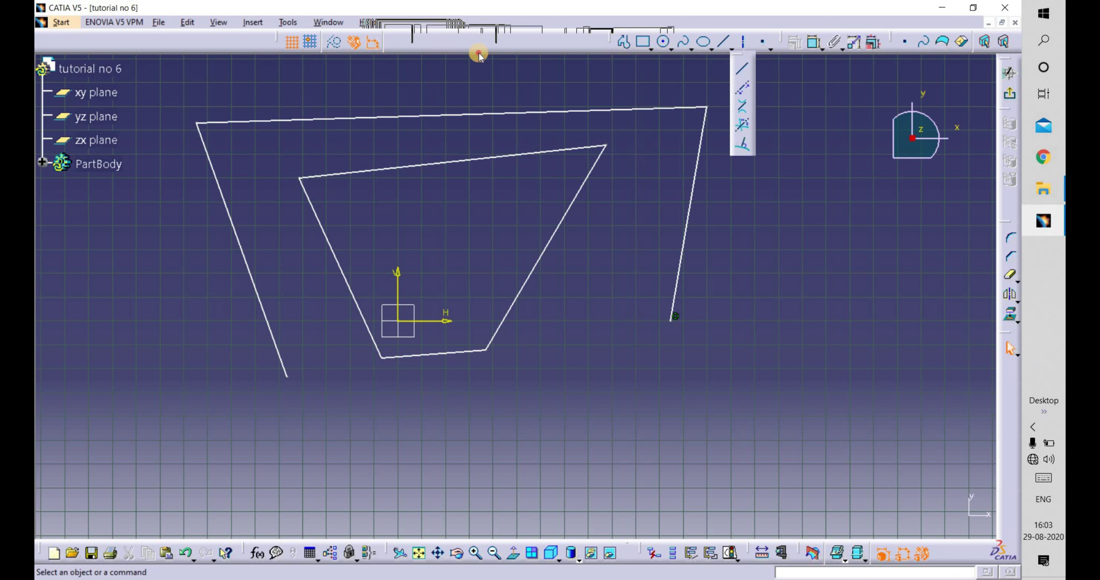
drag(470, 51, 472, 50)
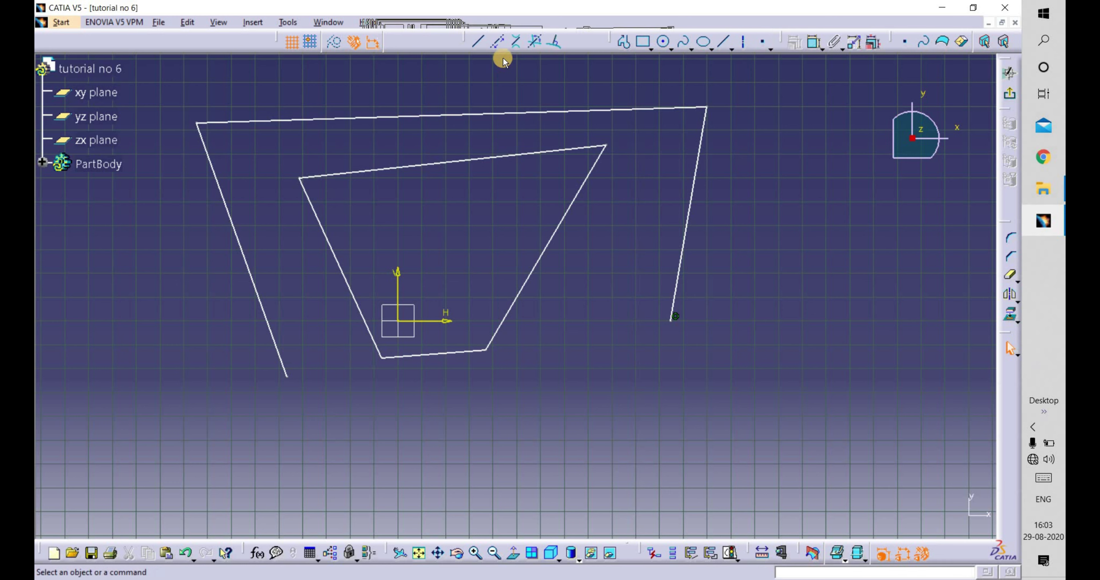
click(535, 42)
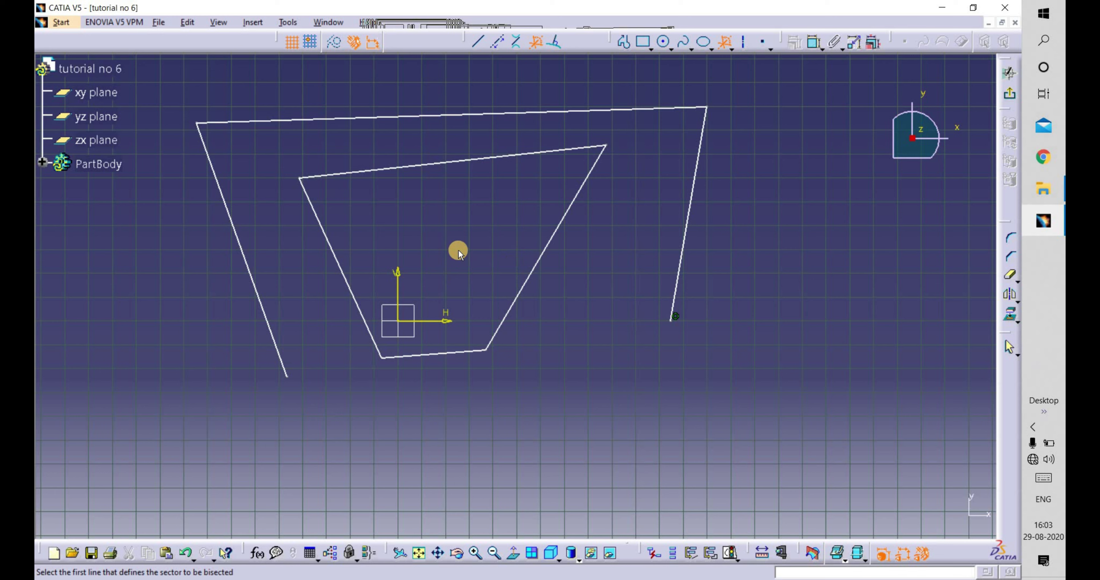
Step: Create an infinite bisecting line between the inner shape's left and right edges
click(317, 221)
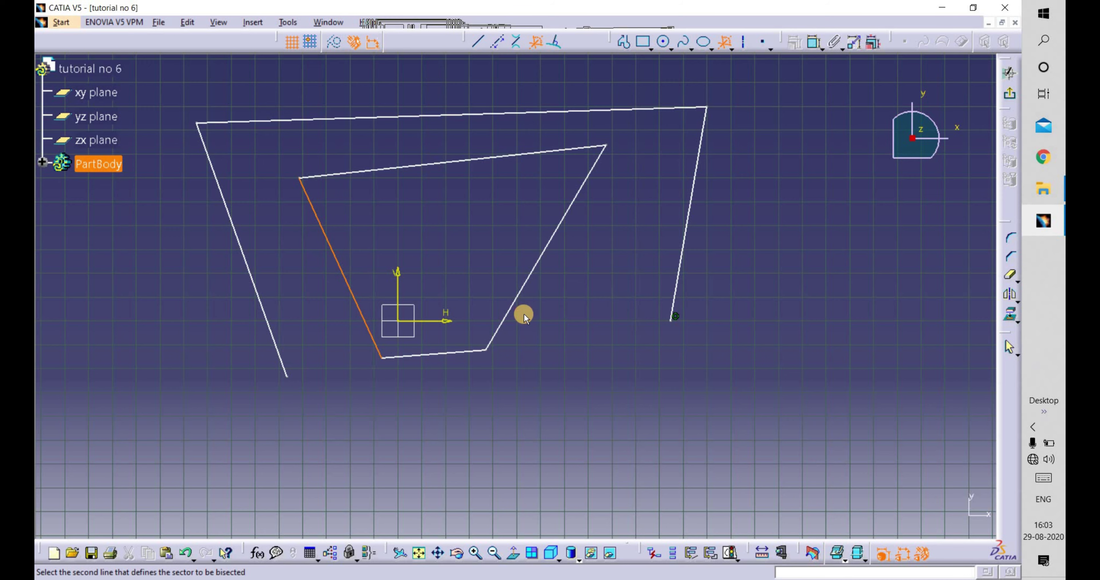
click(559, 227)
middle_drag(573, 279, 558, 130)
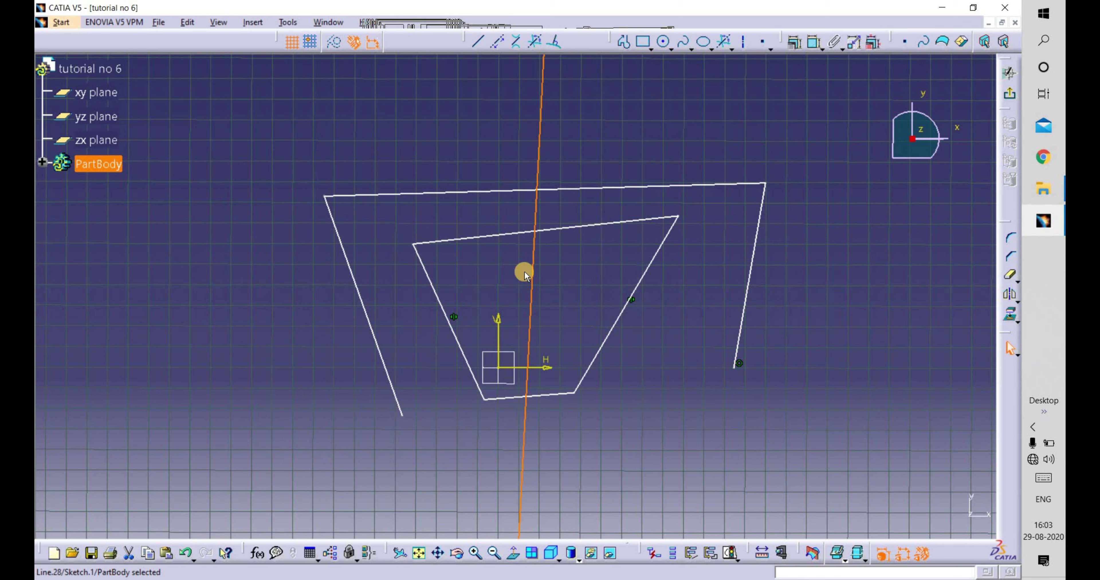
click(555, 286)
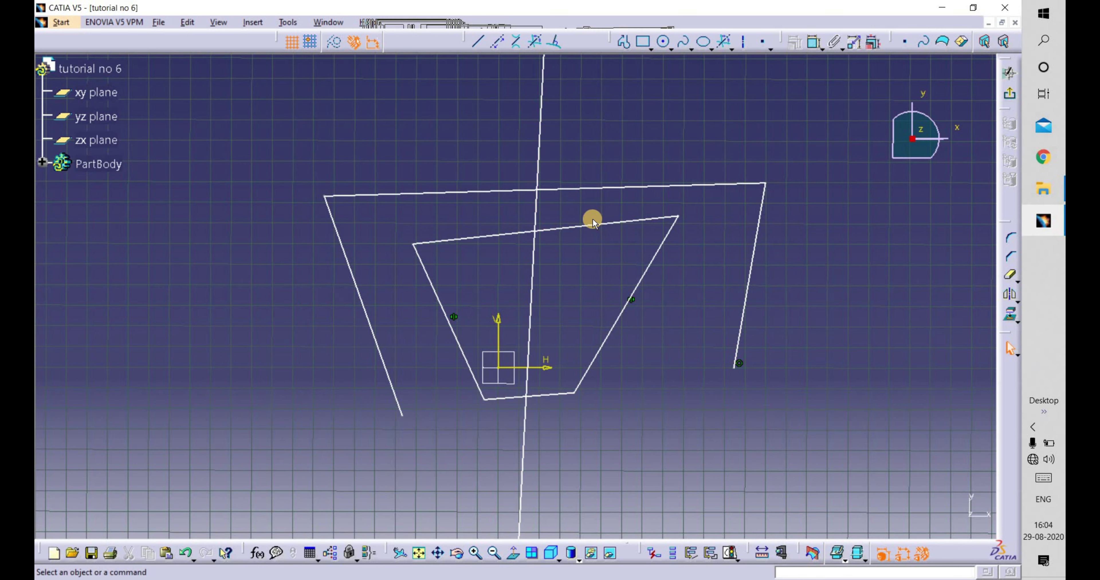
click(579, 227)
Step: Create a bisecting line between the inner shape's top and bottom edges
click(539, 396)
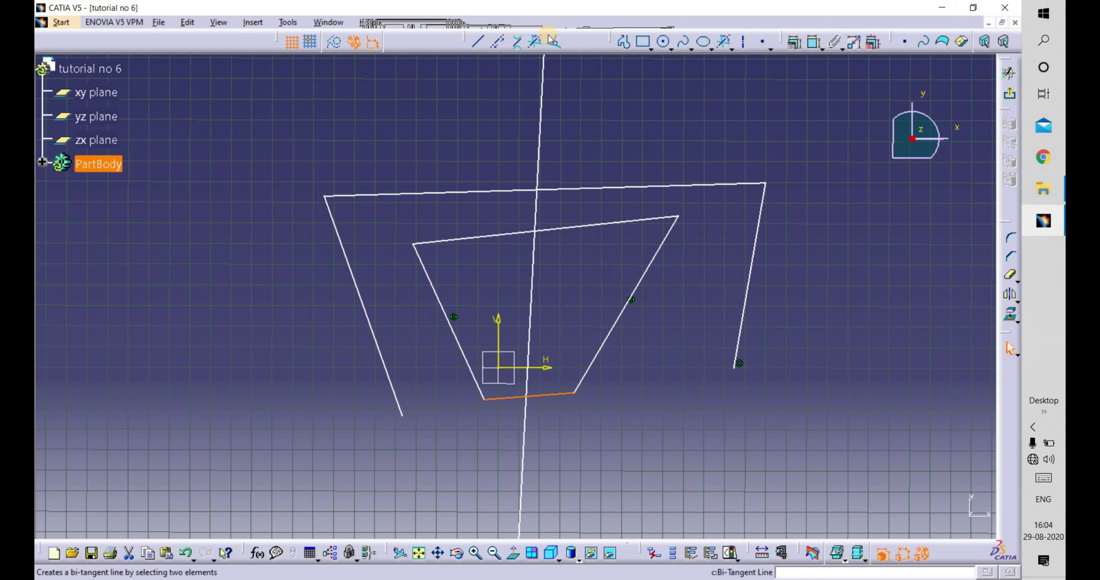
click(536, 42)
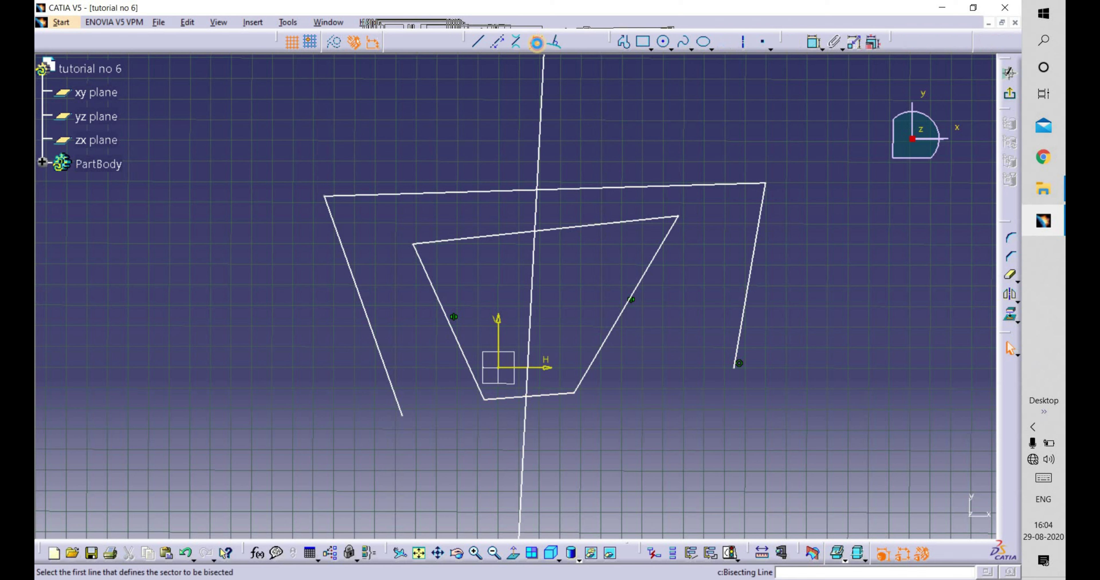
click(596, 223)
click(551, 397)
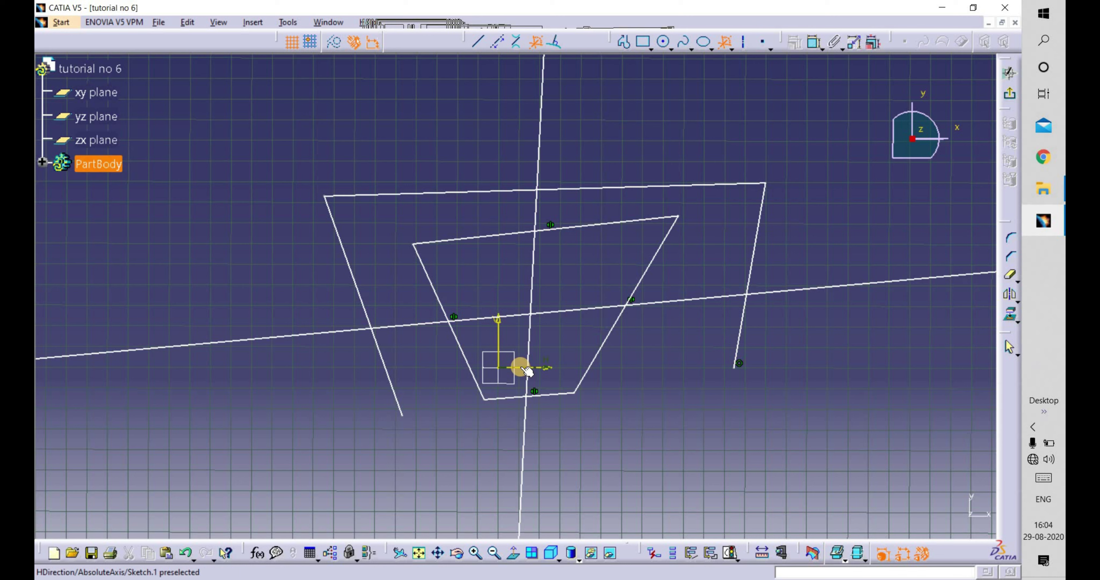
Step: Create a bisecting line between the horizontal axis and a drawn line, then exit
click(521, 370)
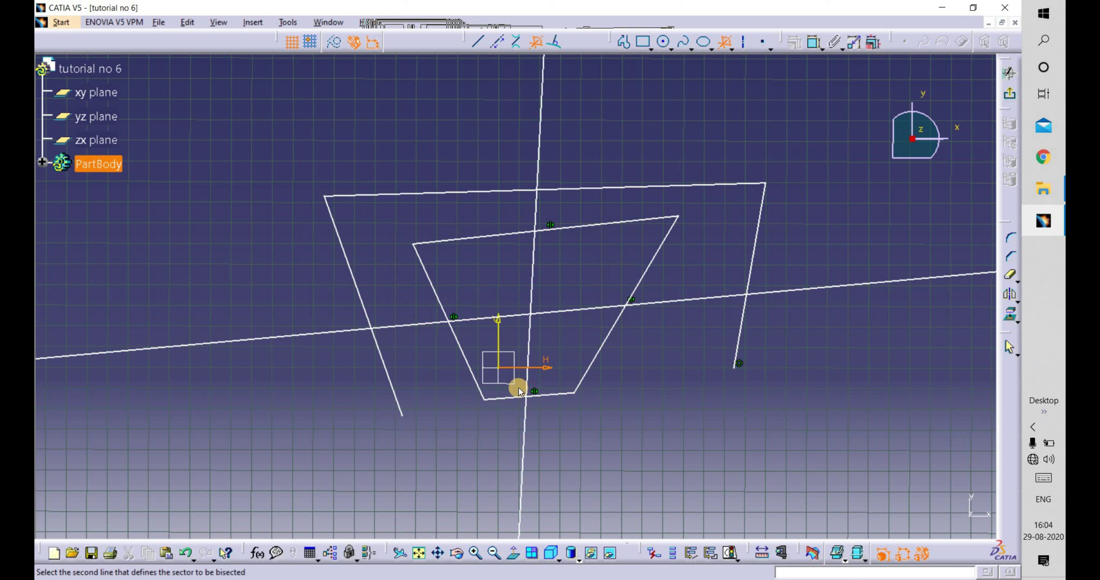
click(536, 394)
mouse_move(637, 268)
ctrl+middle_down()
mouse_move(471, 337)
mouse_move(493, 388)
ctrl+middle_up()
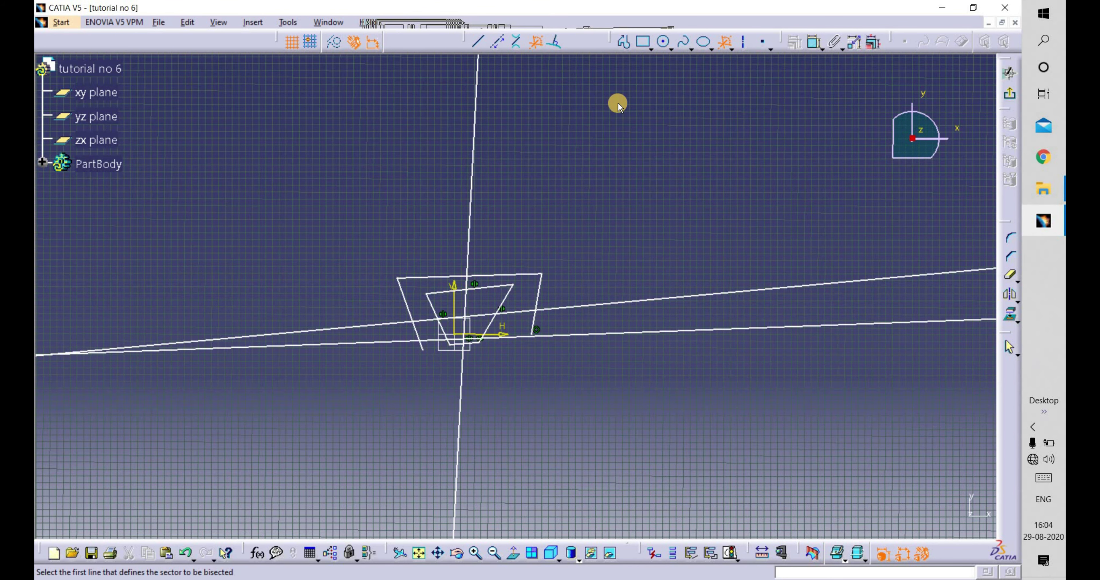
key(Escape)
Step: Trap-select and delete all geometry, then delete the leftover vertical and slanted lines
drag(640, 97, 342, 446)
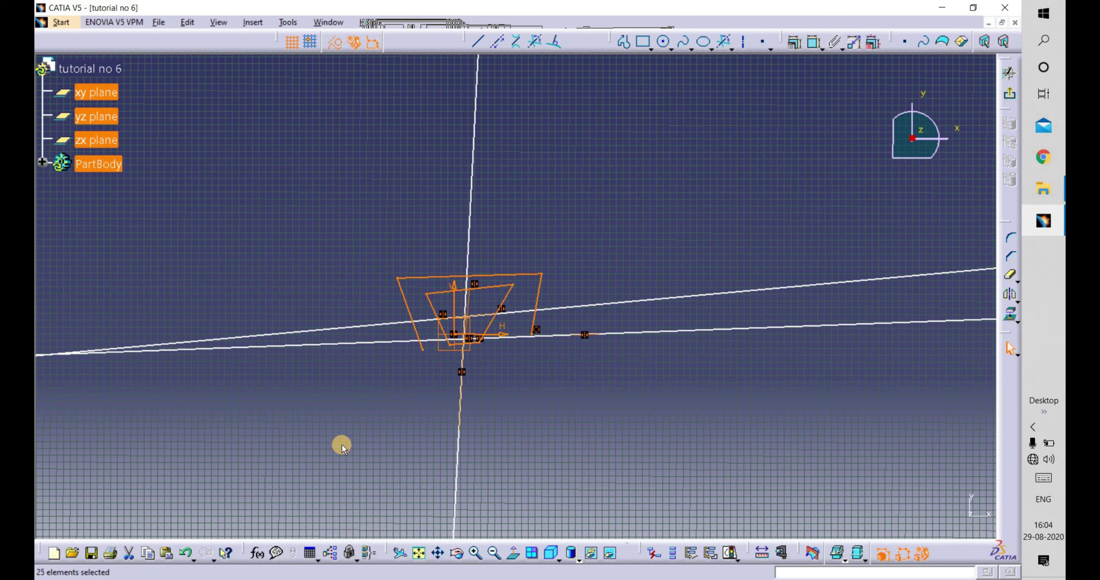
key(Delete)
middle_drag(596, 268, 547, 341)
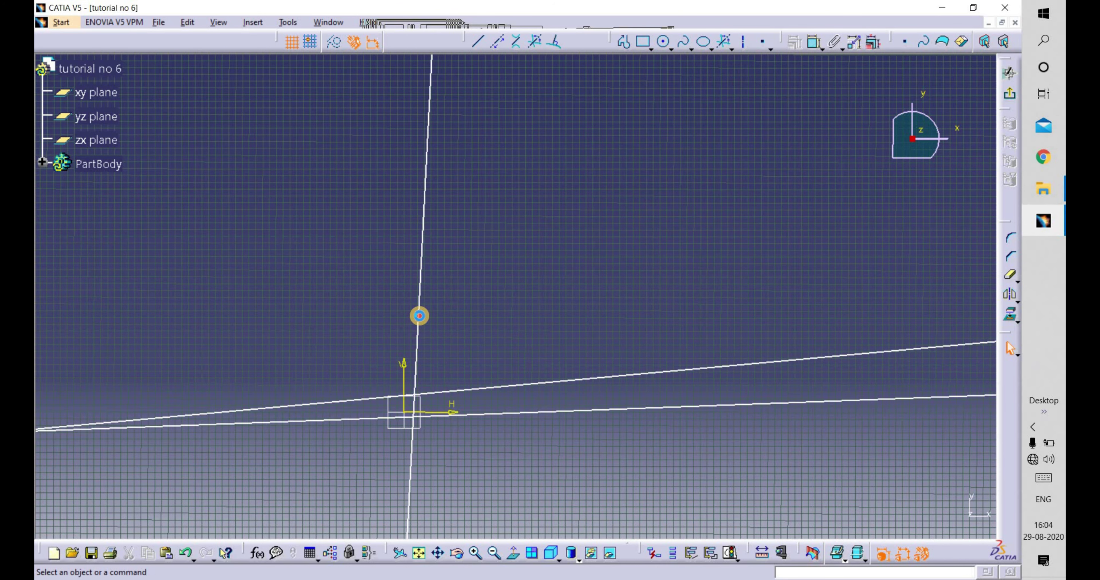
click(420, 314)
key(Delete)
click(461, 391)
key(Delete)
click(467, 416)
key(Delete)
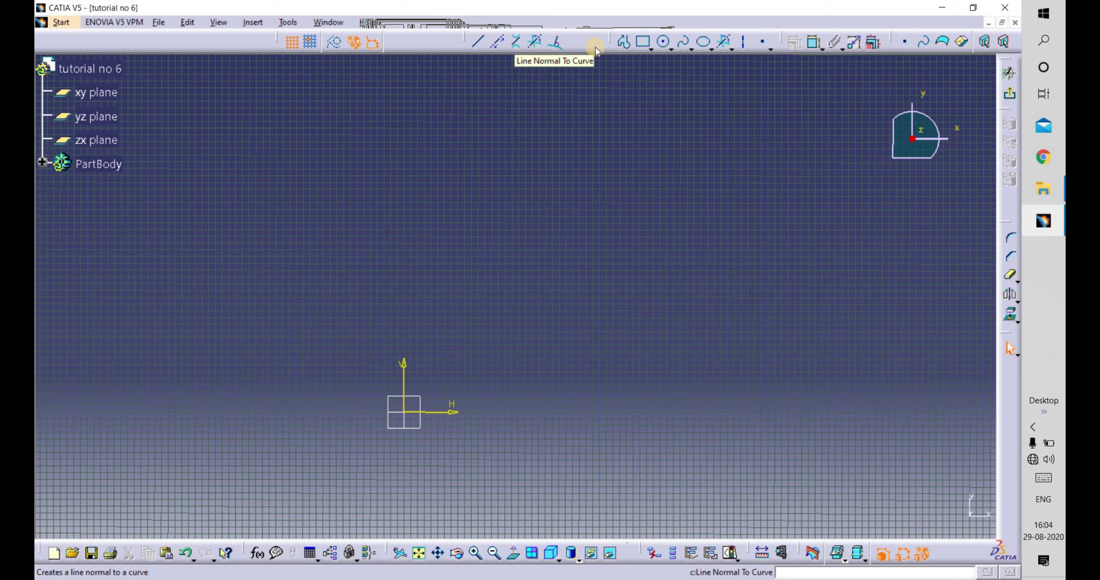
Step: Draw a large circle centred on the sketch origin
click(664, 42)
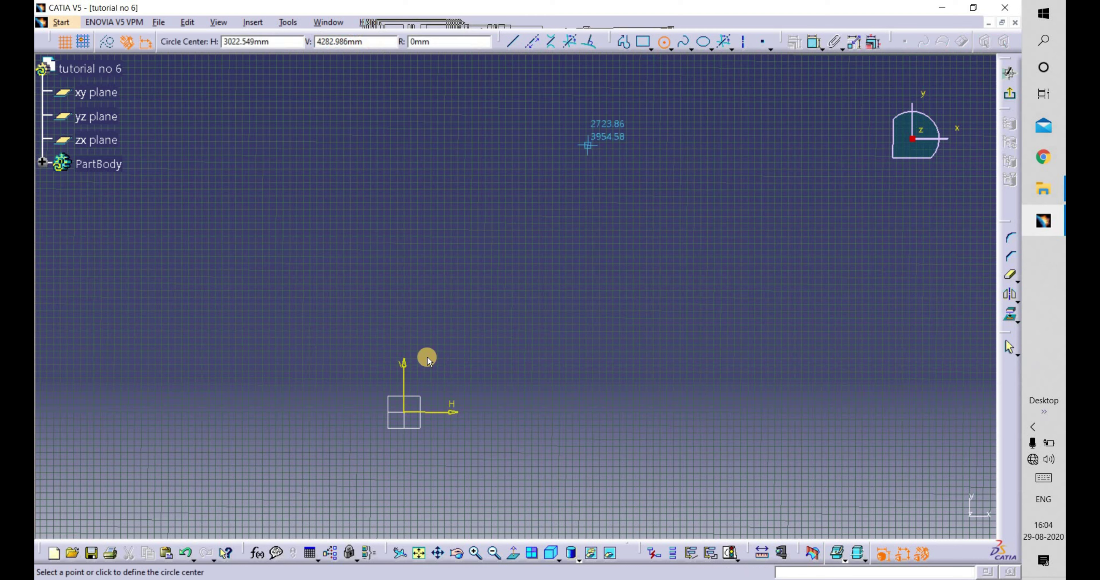
click(404, 412)
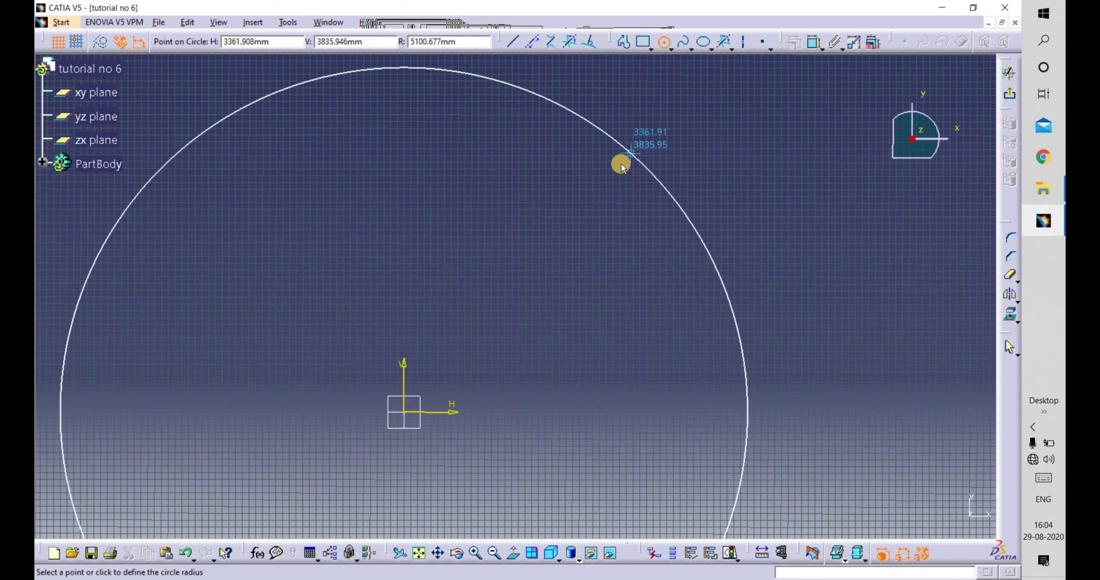
click(587, 186)
click(615, 62)
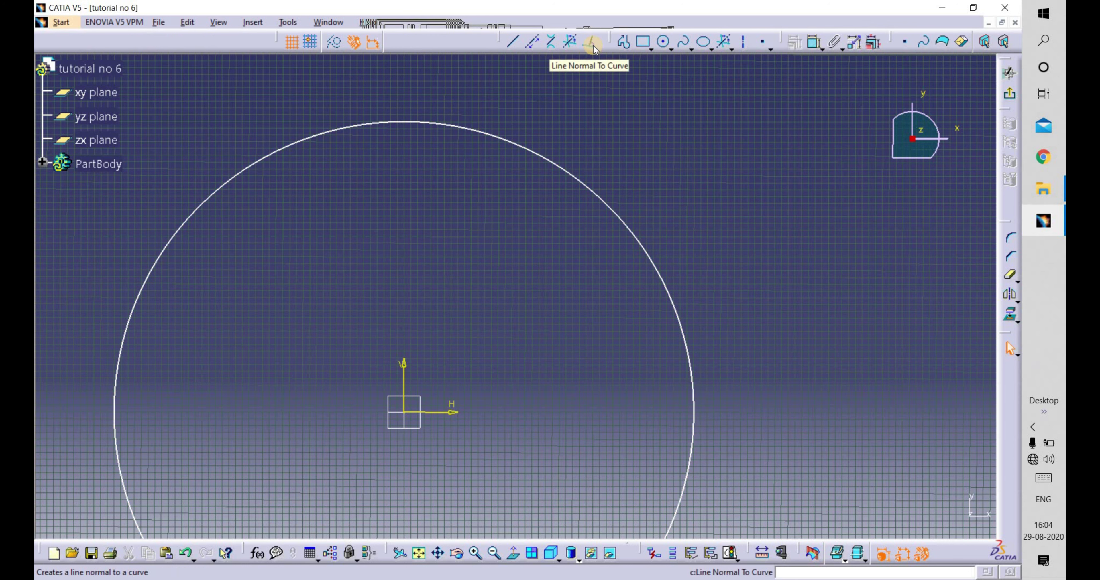
Step: Draw a line normal to the circle through its centre to the lower-left side
click(593, 48)
click(624, 222)
mouse_move(748, 119)
middle_down()
mouse_move(368, 248)
mouse_move(380, 341)
middle_up()
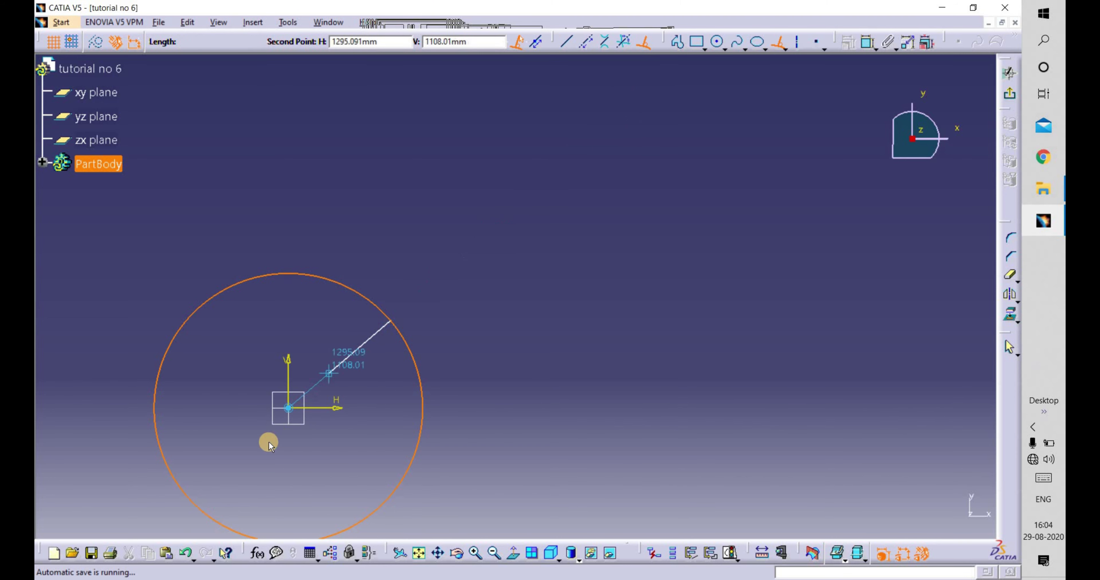
middle_drag(317, 388, 410, 261)
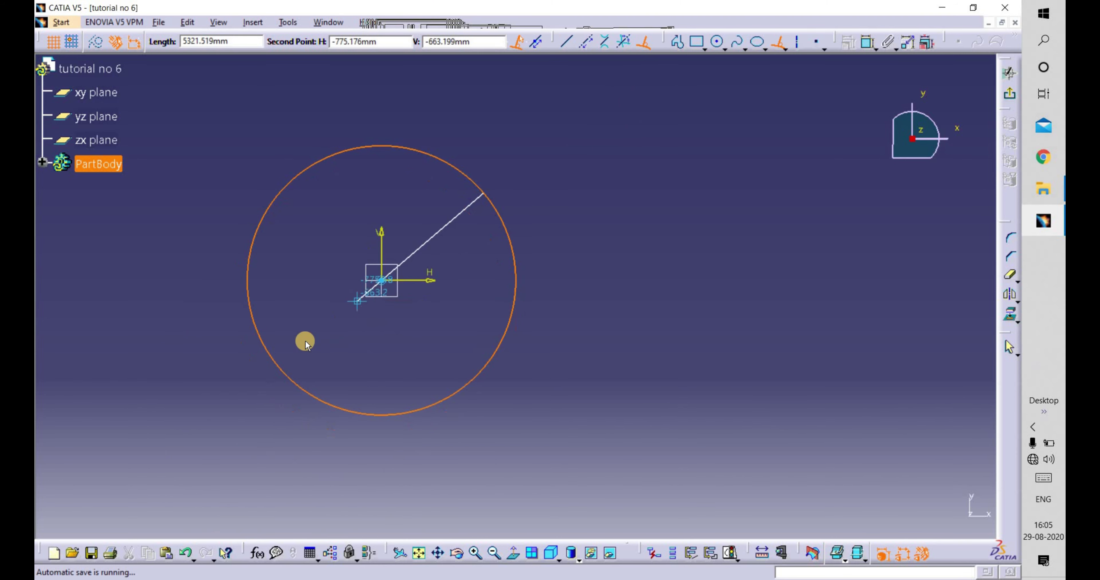
click(279, 367)
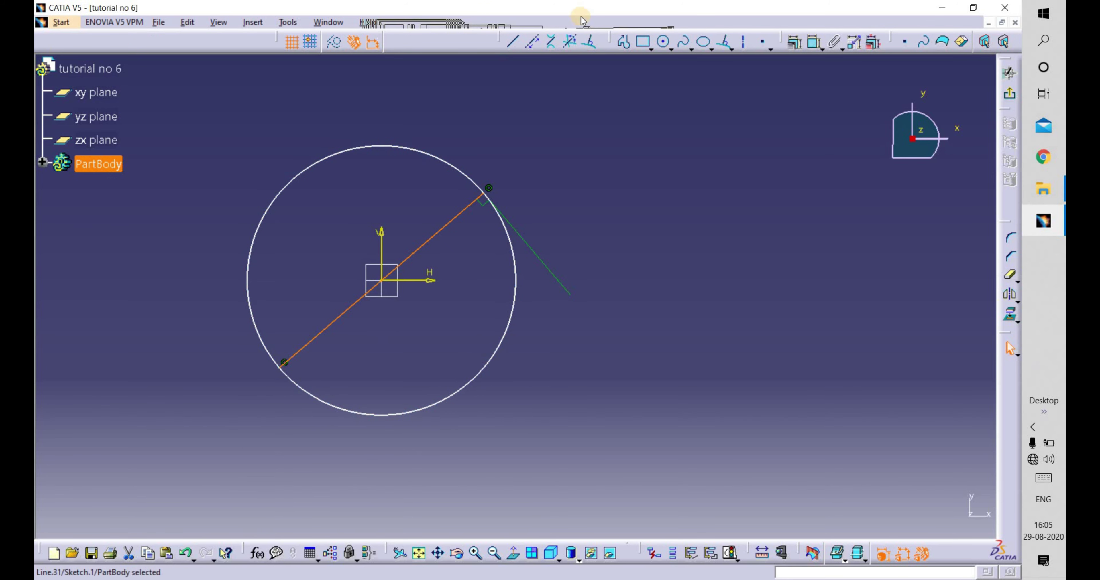
Step: Add normal lines from the circle's upper-left and top edges across its centre
click(511, 43)
key(Escape)
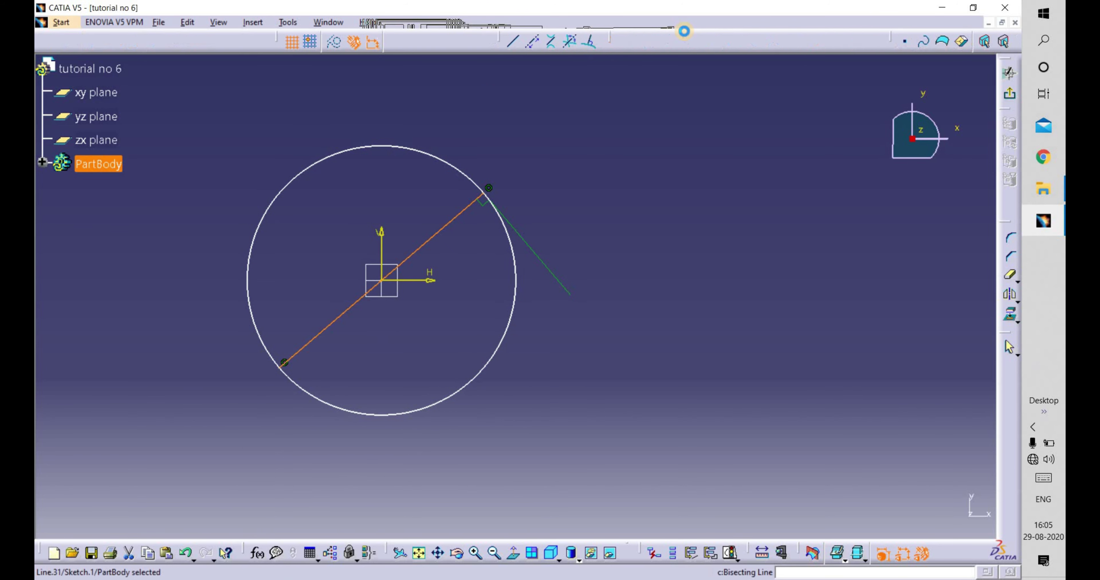
click(589, 41)
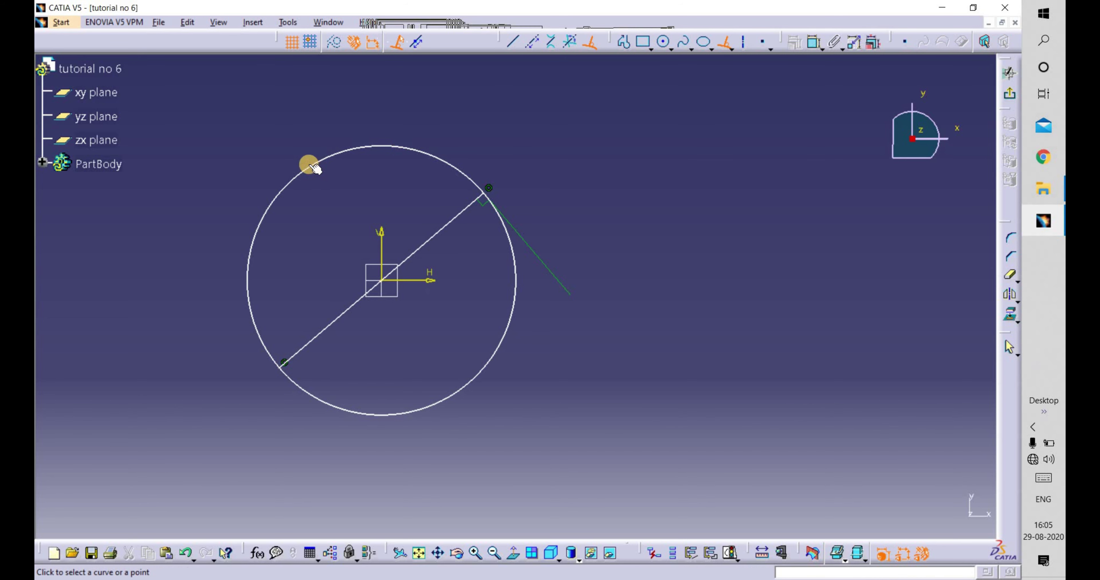
click(309, 165)
middle_drag(278, 98, 368, 187)
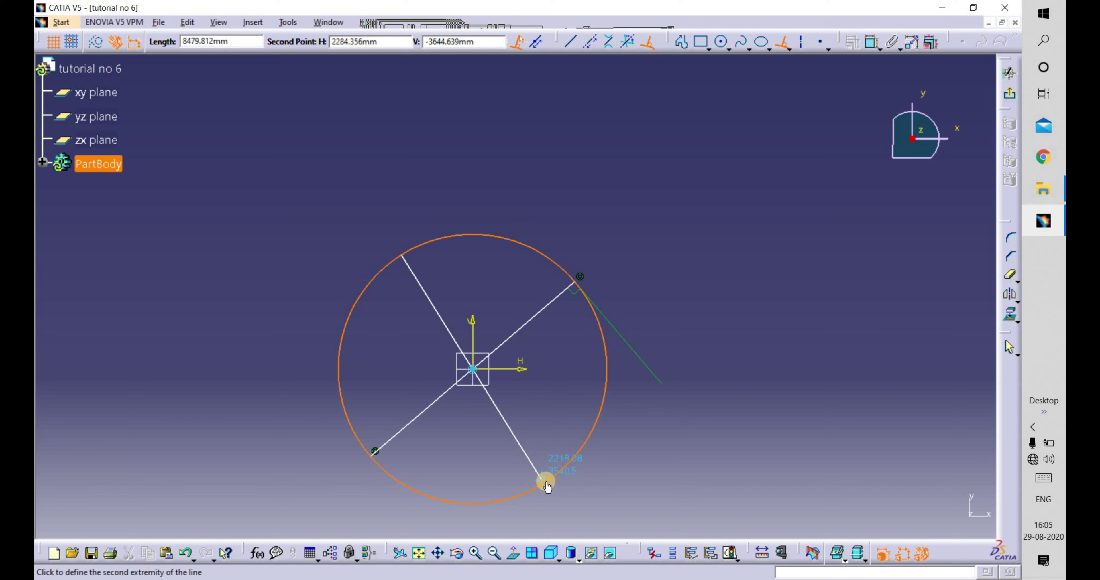
click(546, 462)
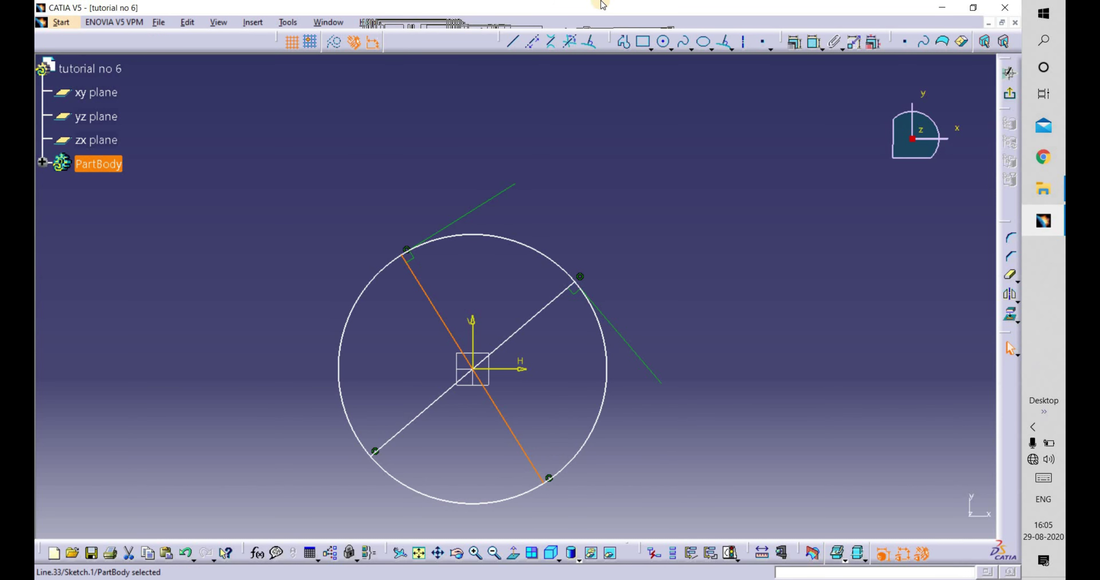
click(589, 41)
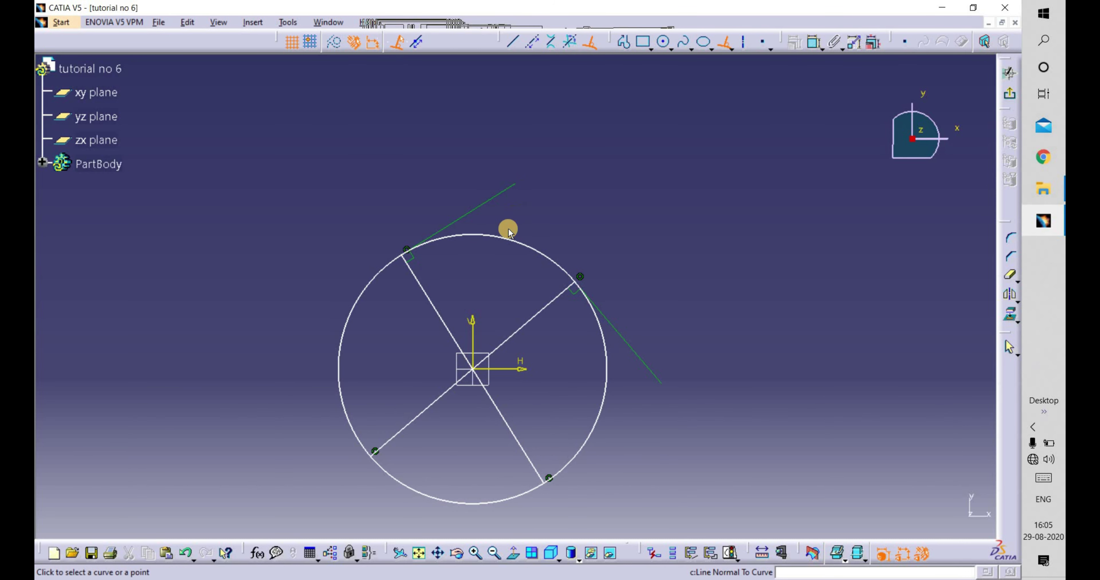
click(502, 239)
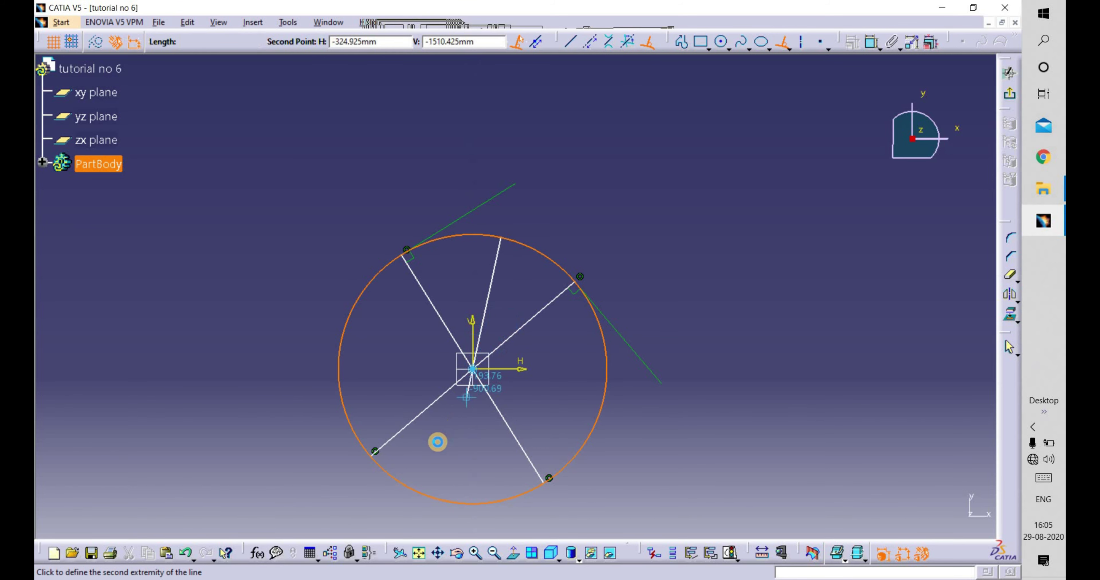
click(447, 503)
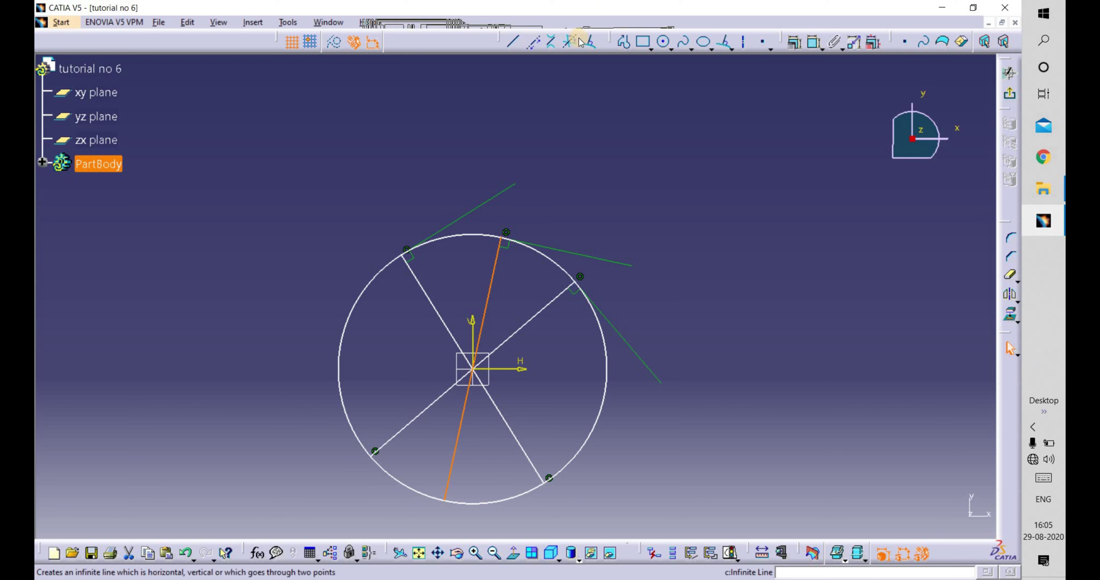
Step: Add four more normal lines from the circle's right side and top across its centre
click(588, 43)
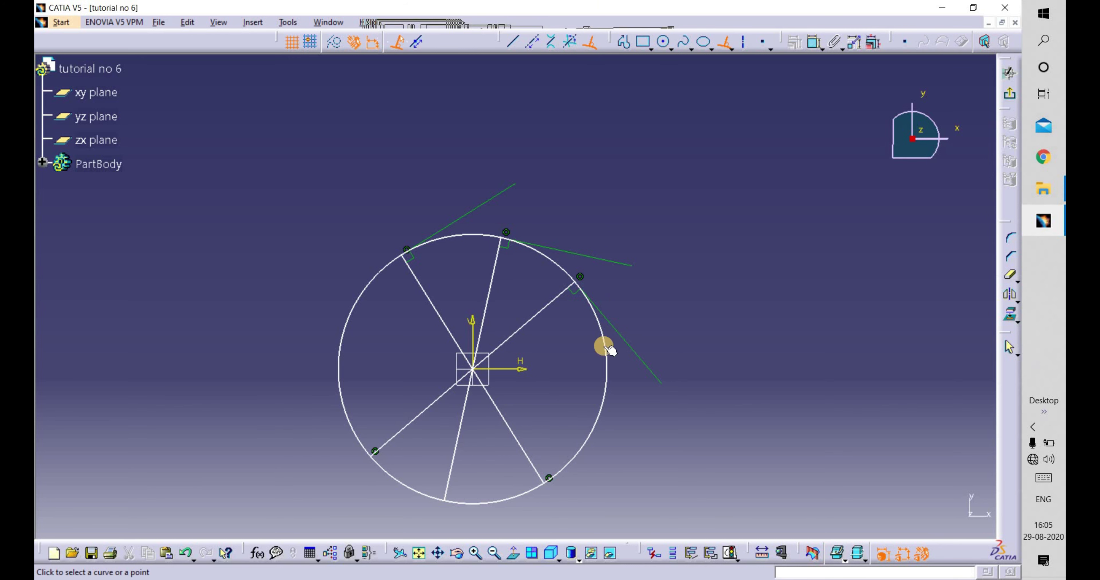
click(607, 378)
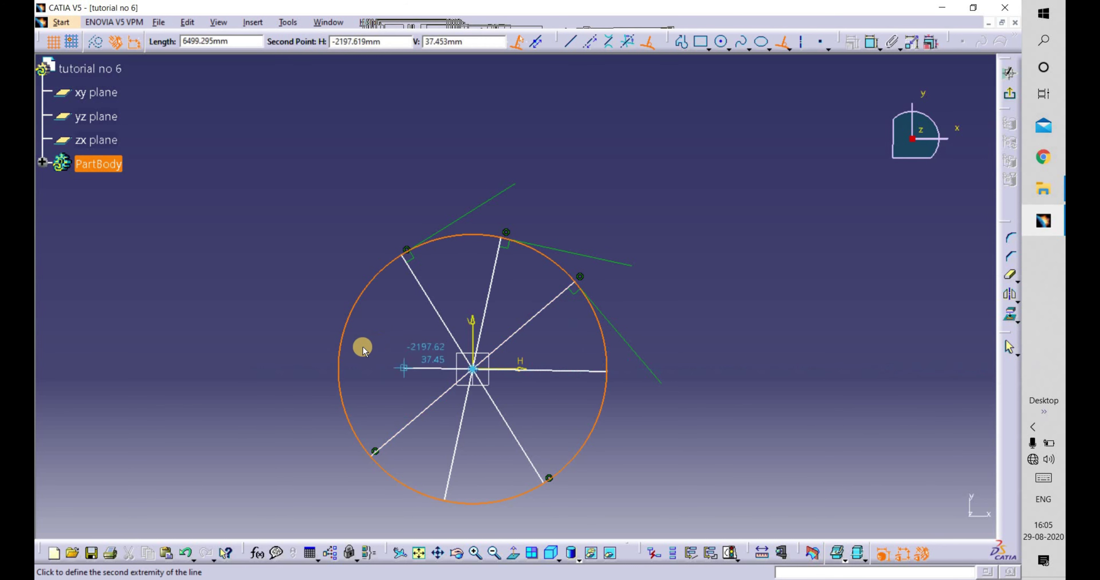
click(339, 368)
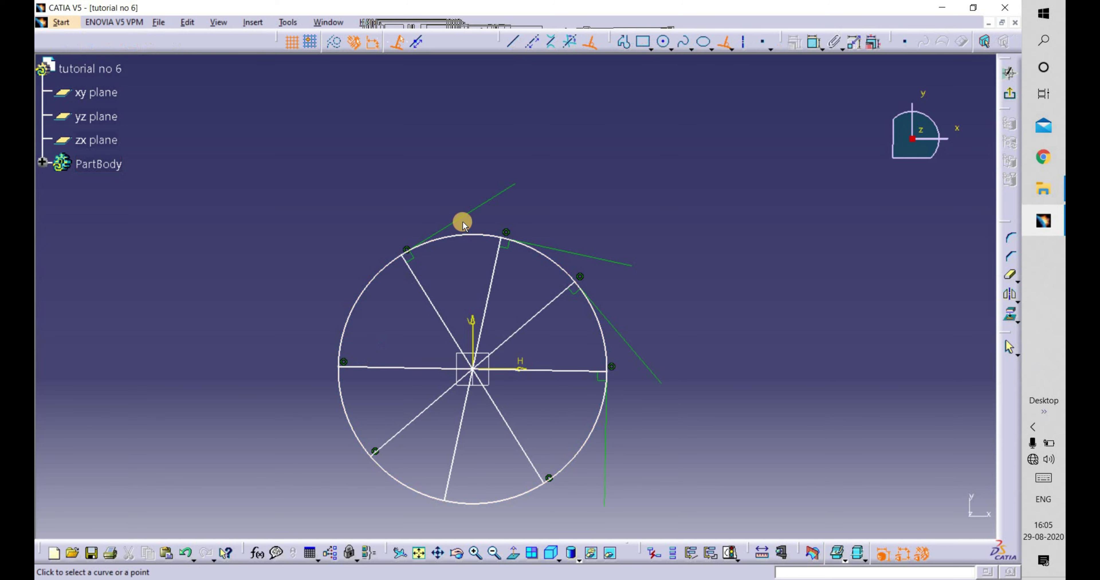
click(461, 239)
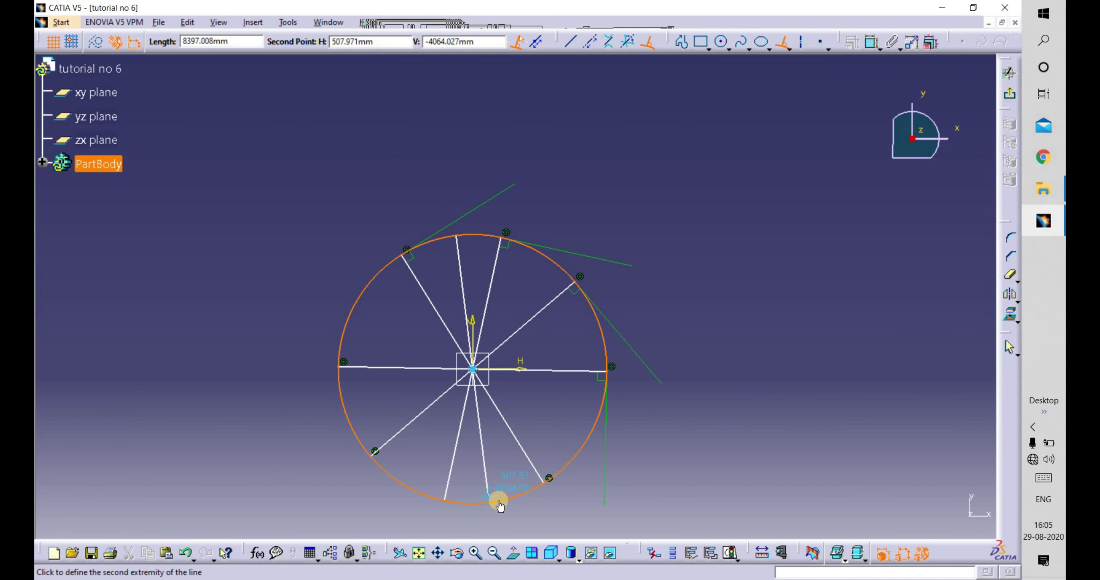
click(486, 504)
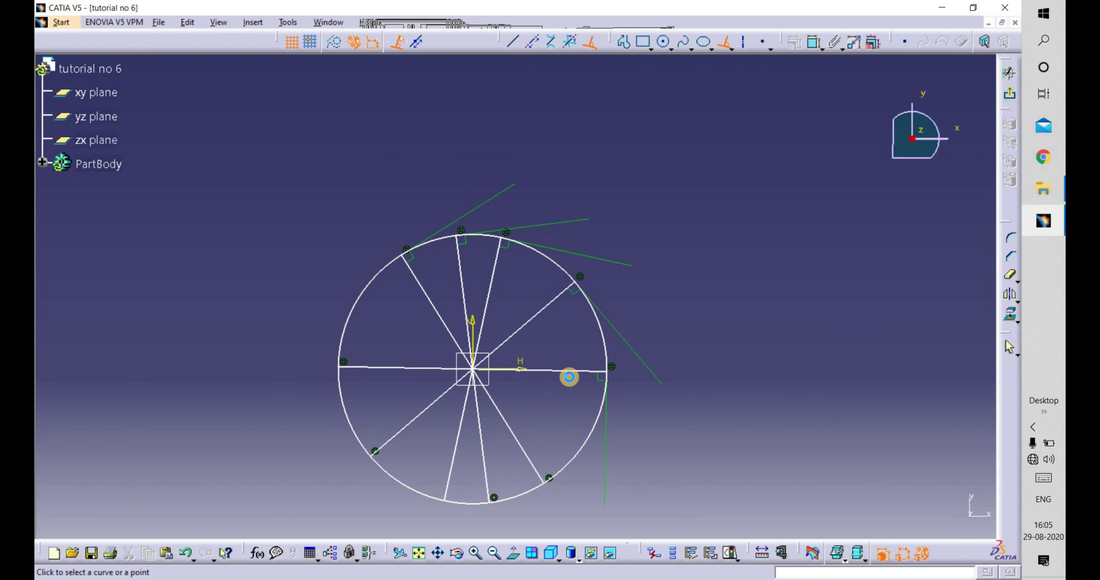
click(602, 330)
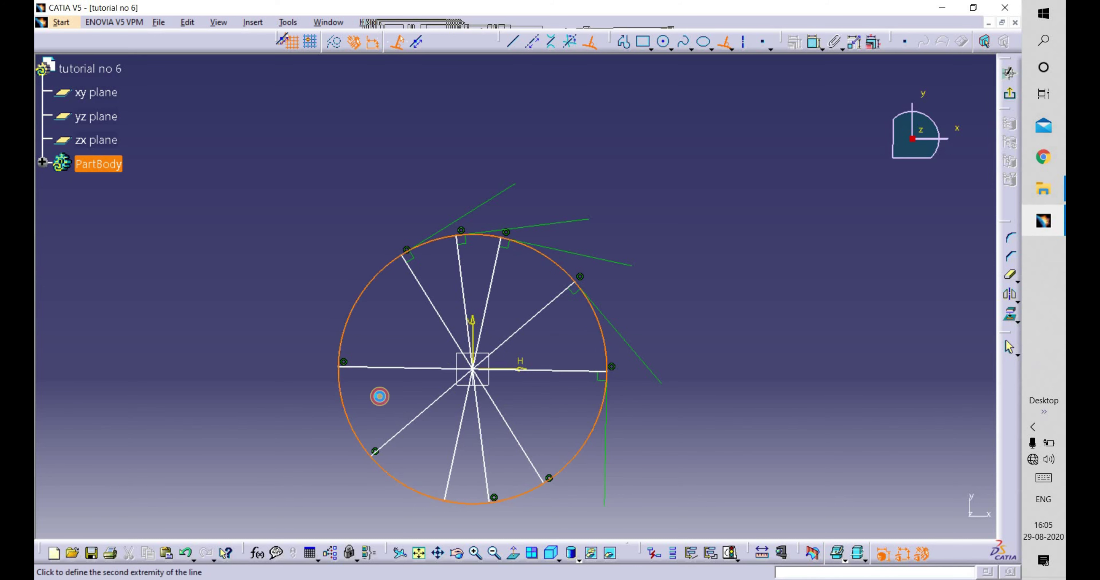
click(345, 410)
click(363, 291)
click(440, 184)
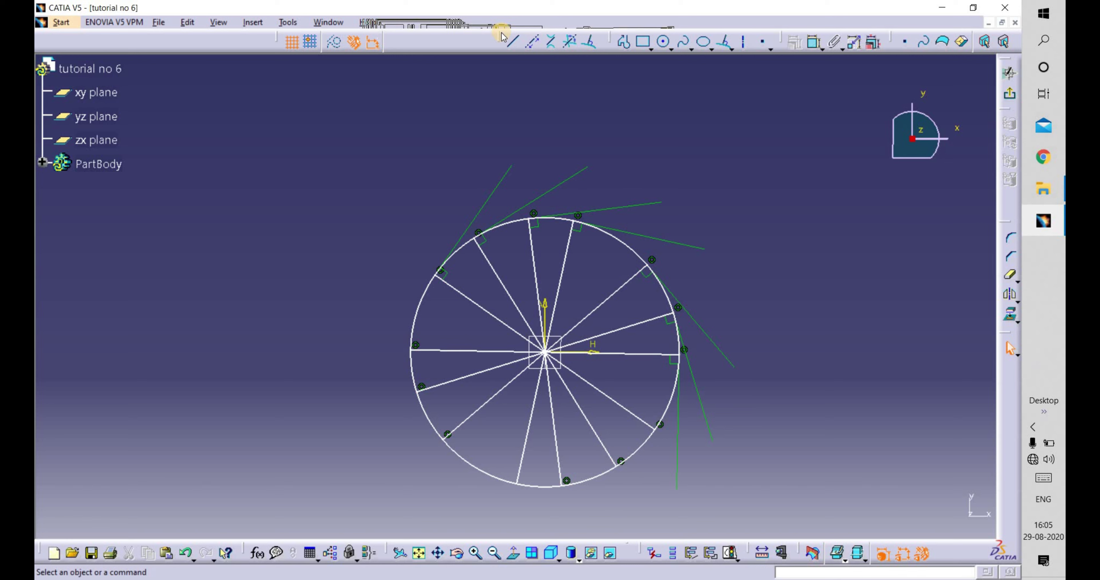
Step: Drag the Line toolbar off the top row into a floating panel
drag(501, 37, 465, 117)
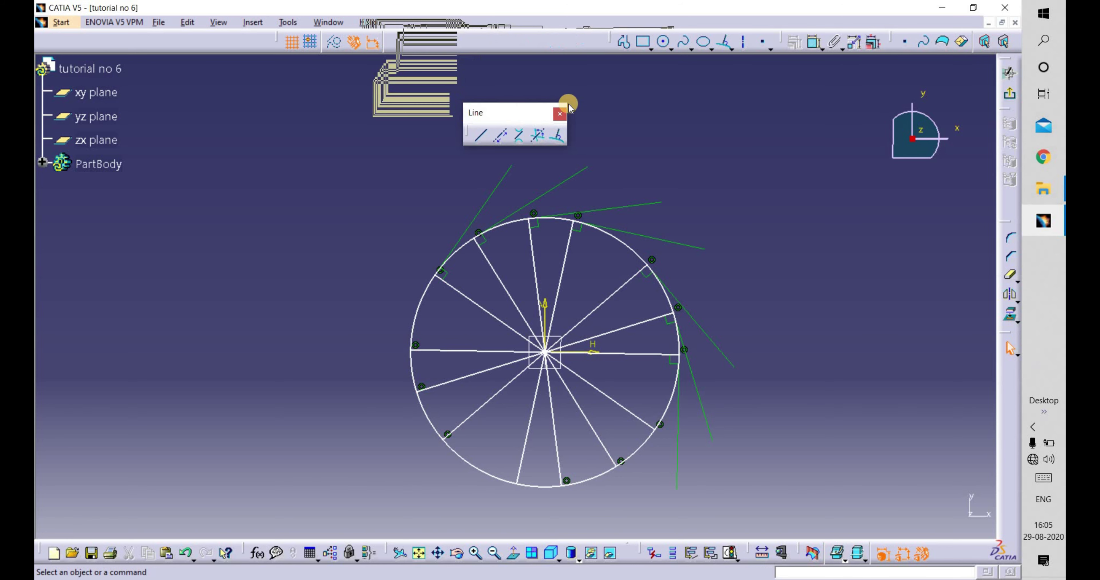